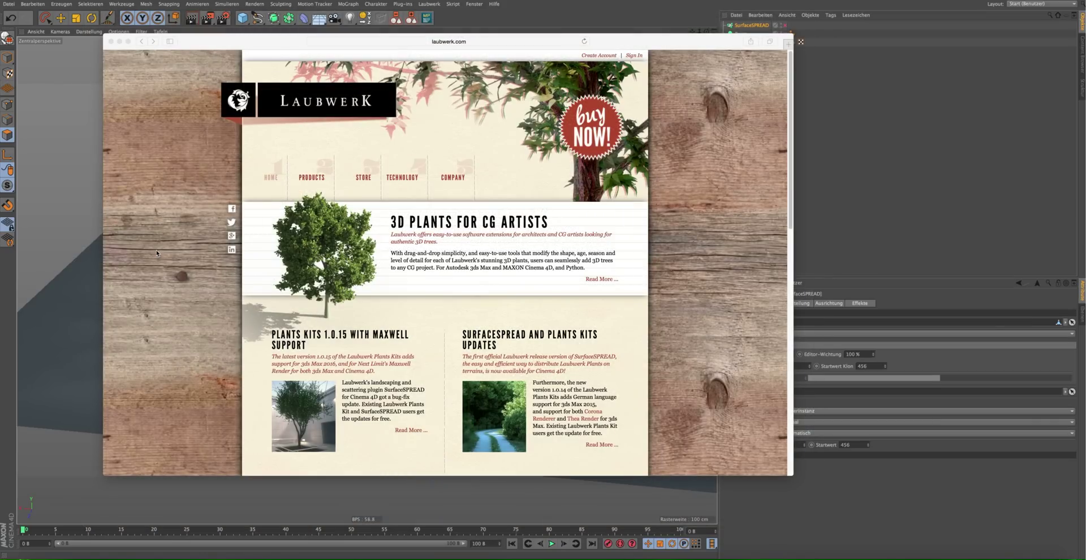
Move Safari aside and minimize the Laubwerk page to reveal the Cinema 4D mountain scene.
left_click_drag(215, 43, 202, 52)
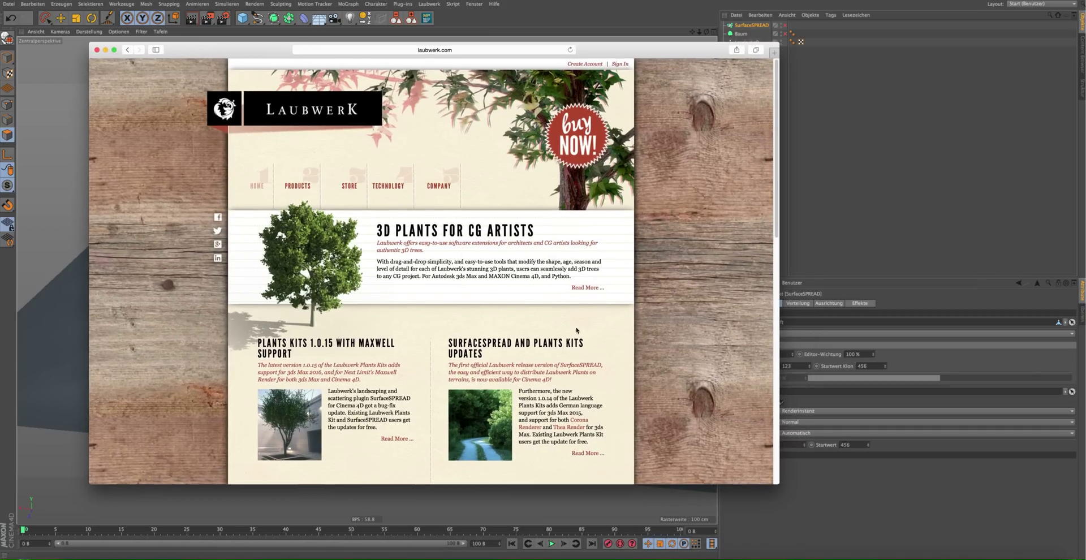
scroll(778, 170, "down", 2)
scroll(689, 115, "up", 2)
left_click_drag(775, 207, 776, 203)
left_click(106, 49)
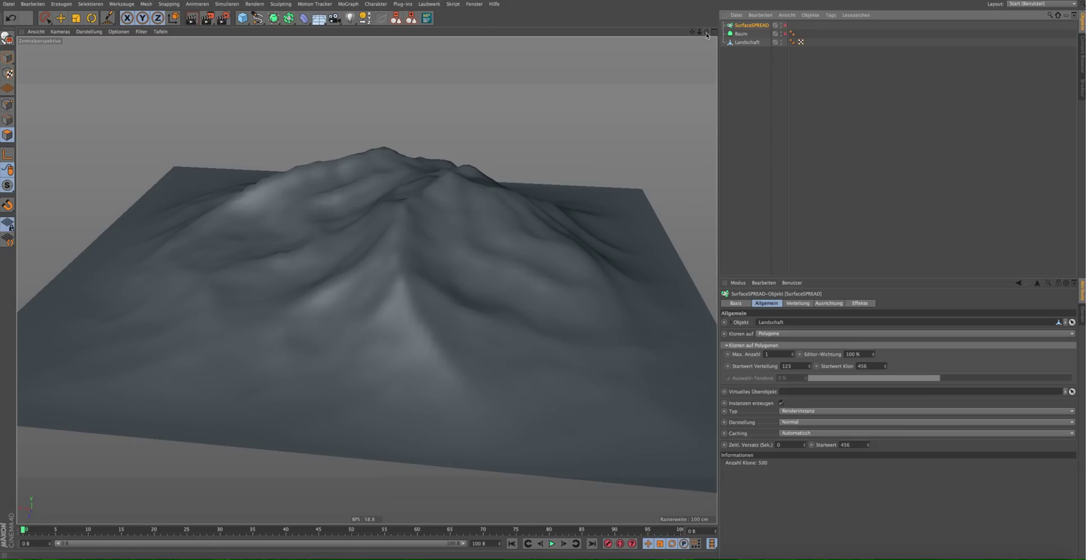
mouse_move(704, 34)
left_mouse_down()
mouse_move(707, 59)
mouse_move(707, 34)
left_mouse_up()
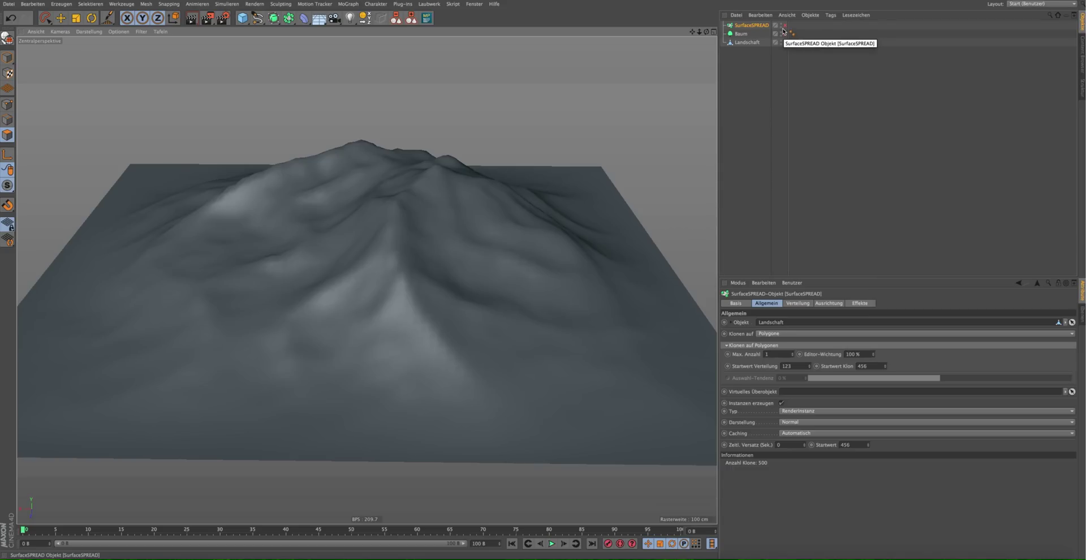
left_click_drag(784, 25, 784, 34)
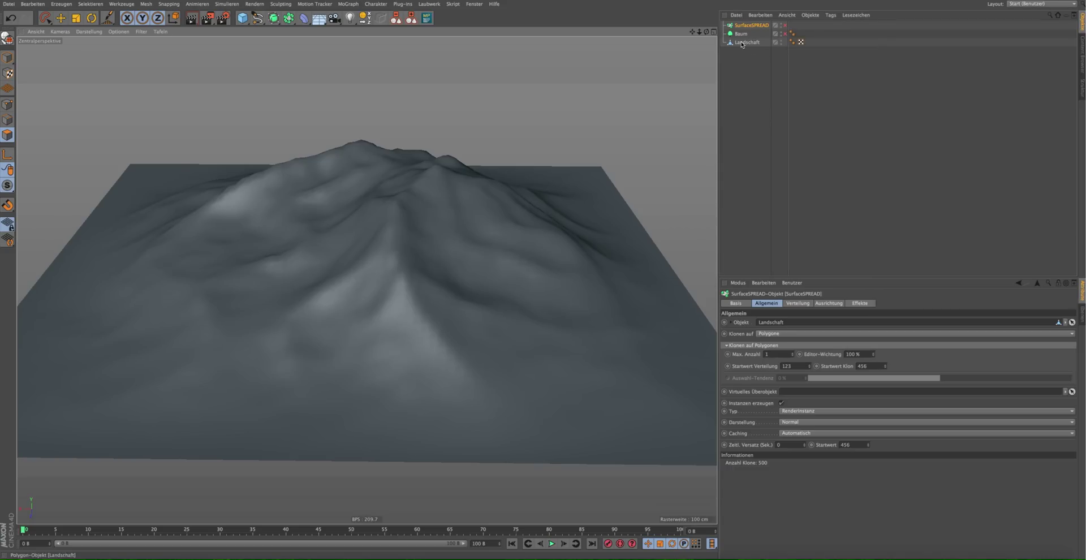
scroll(366, 280, "up", 2)
left_click_drag(367, 280, 364, 283, "alt")
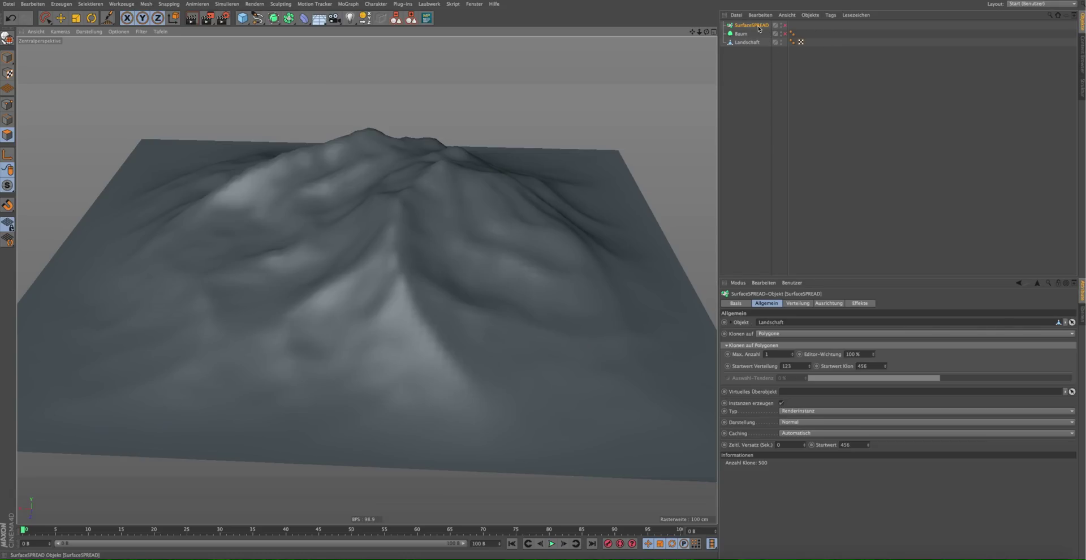
left_click(402, 5)
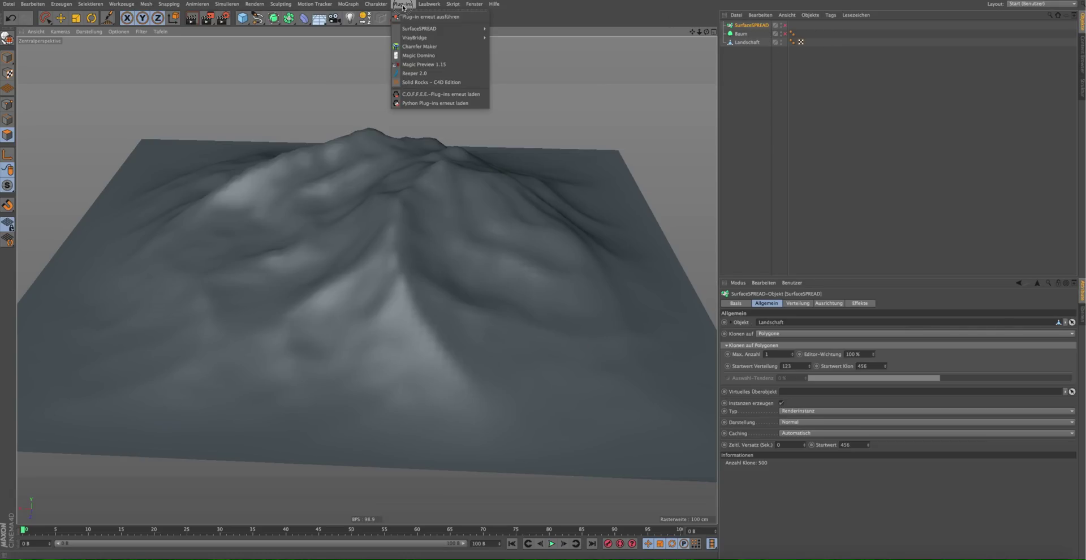
mouse_move(419, 28)
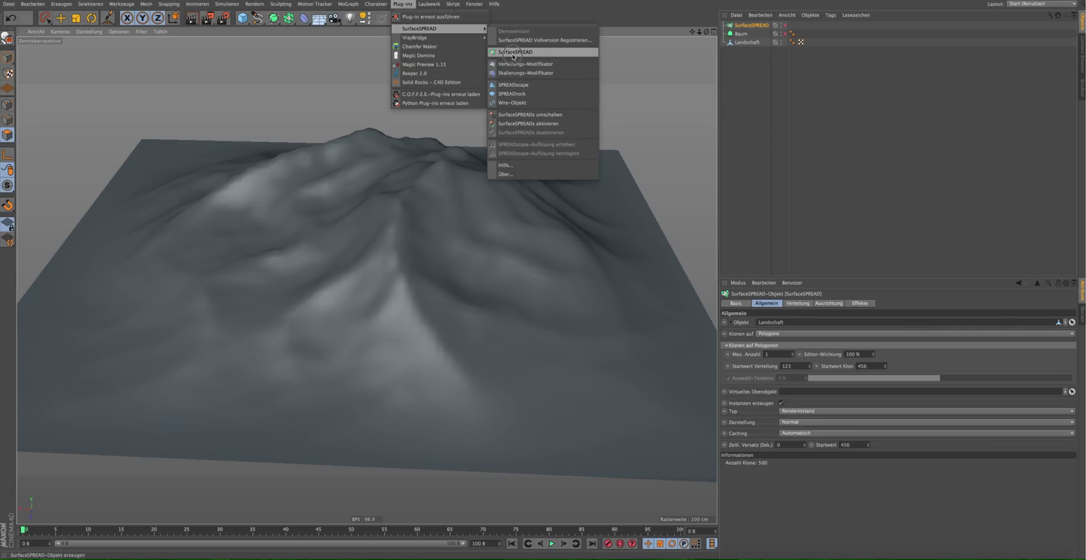
Dismiss the Plug-ins menu and enable SurfaceSPREAD so one green tree clone appears.
left_click(744, 56)
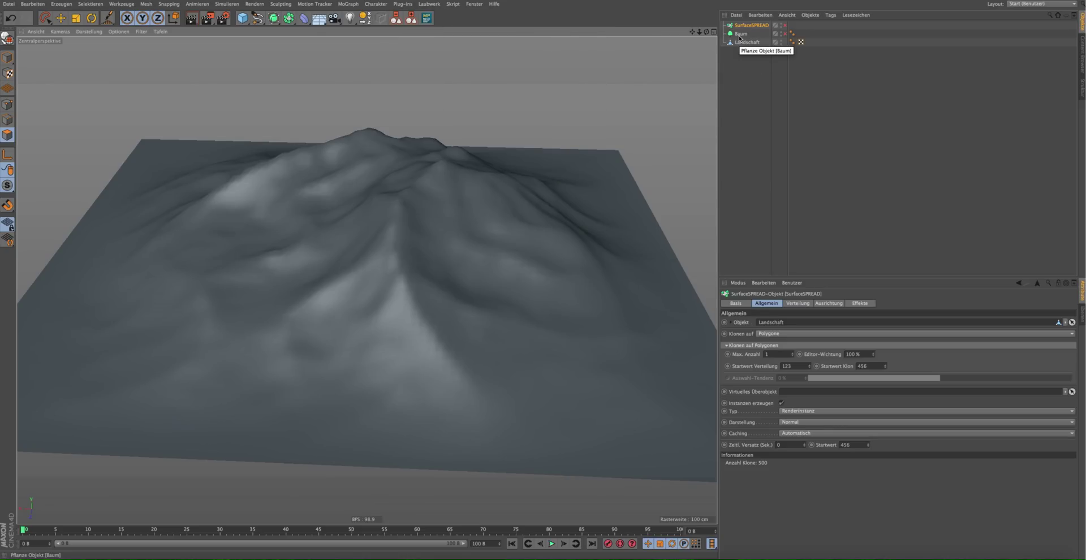
left_click(785, 25)
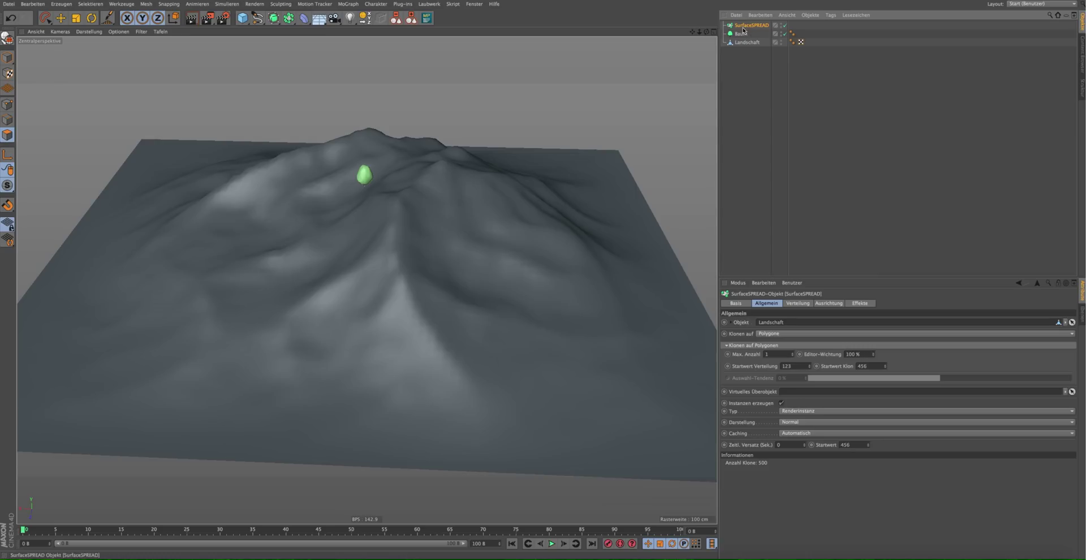
Set SurfaceSPREAD's Max. Anzahl to 300 for trees across the terrain, then select Landschaft.
mouse_move(742, 36)
left_mouse_down()
mouse_move(756, 35)
mouse_move(749, 26)
left_mouse_up()
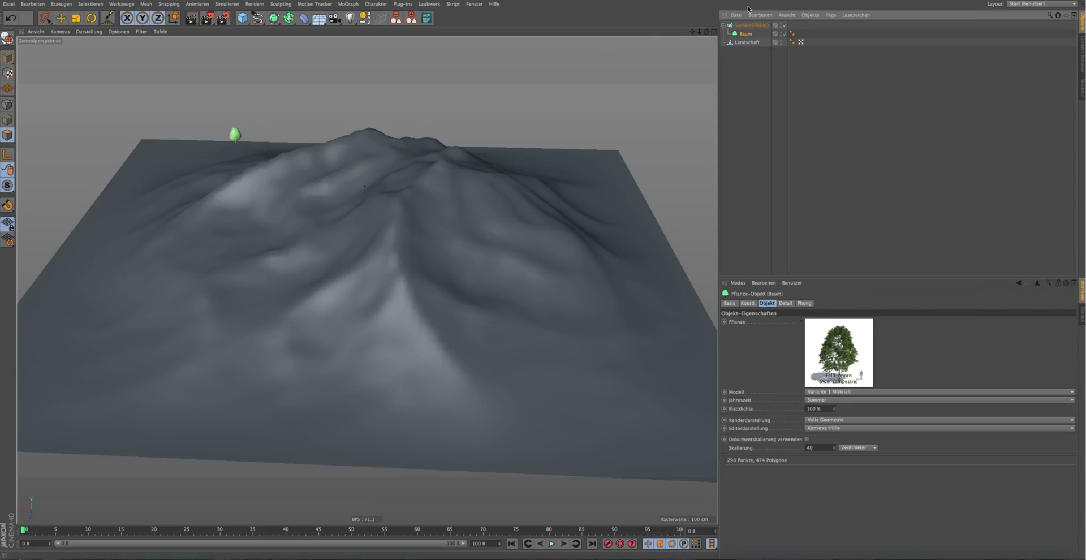
left_click(750, 25)
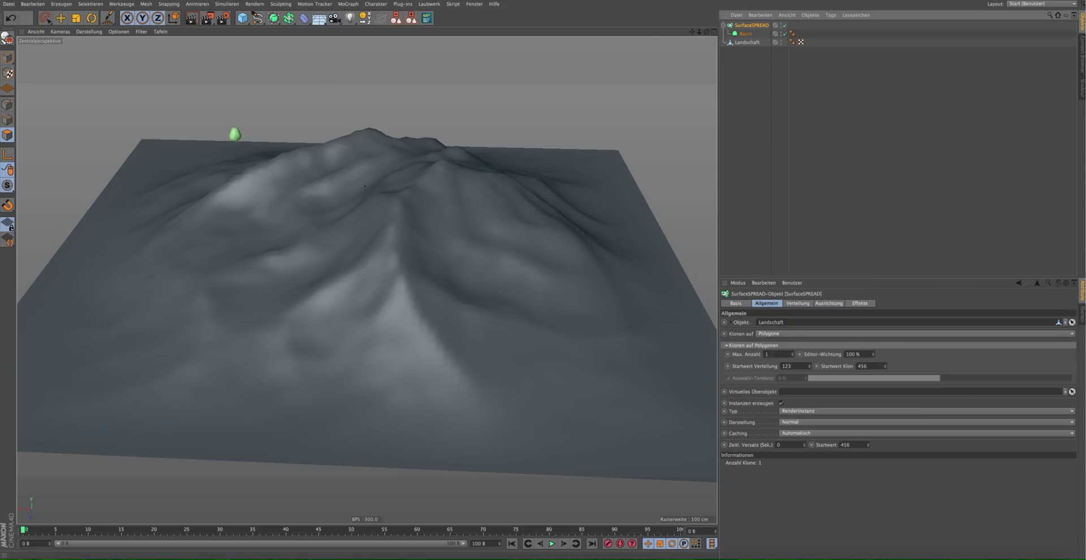
left_click(767, 354)
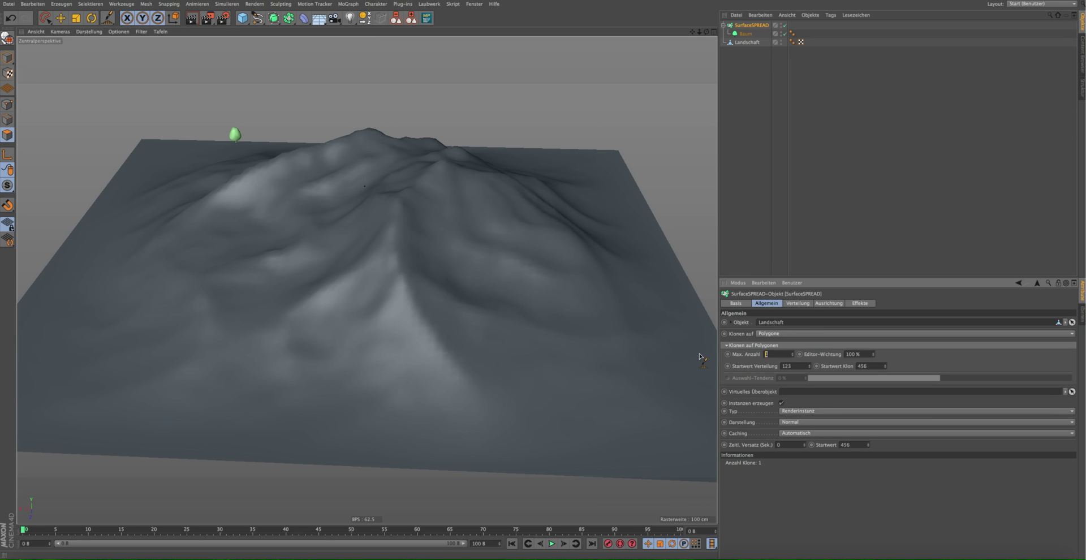
type("300")
key("Return")
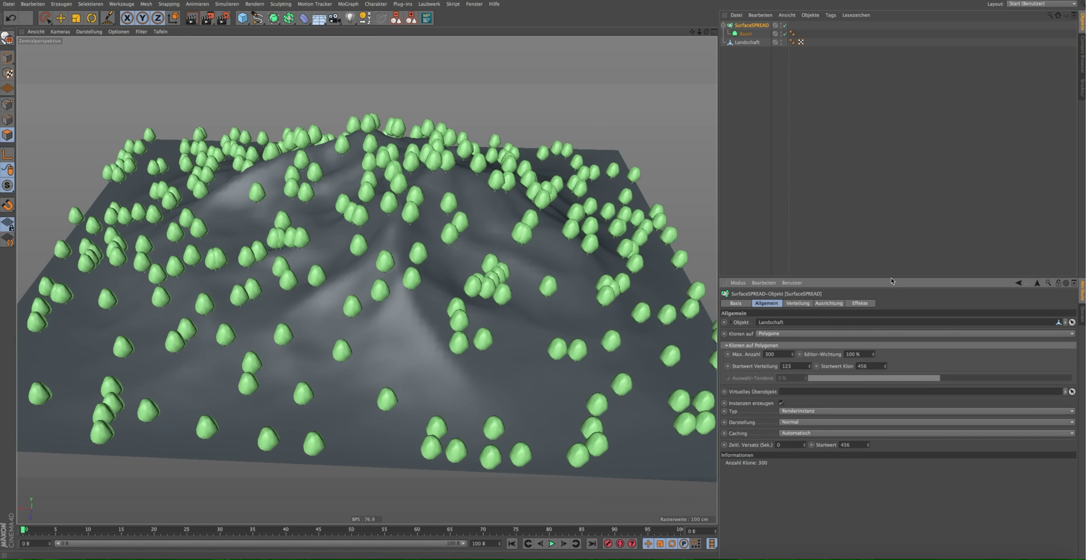
mouse_move(707, 32)
left_mouse_down()
mouse_move(650, 68)
mouse_move(594, 73)
left_mouse_up()
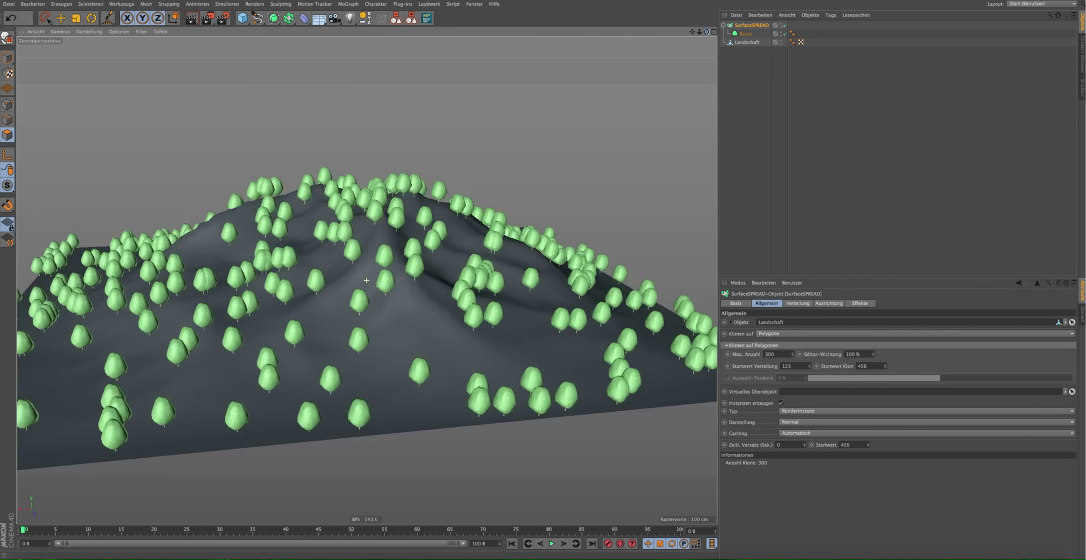
left_click_drag(707, 31, 695, 45)
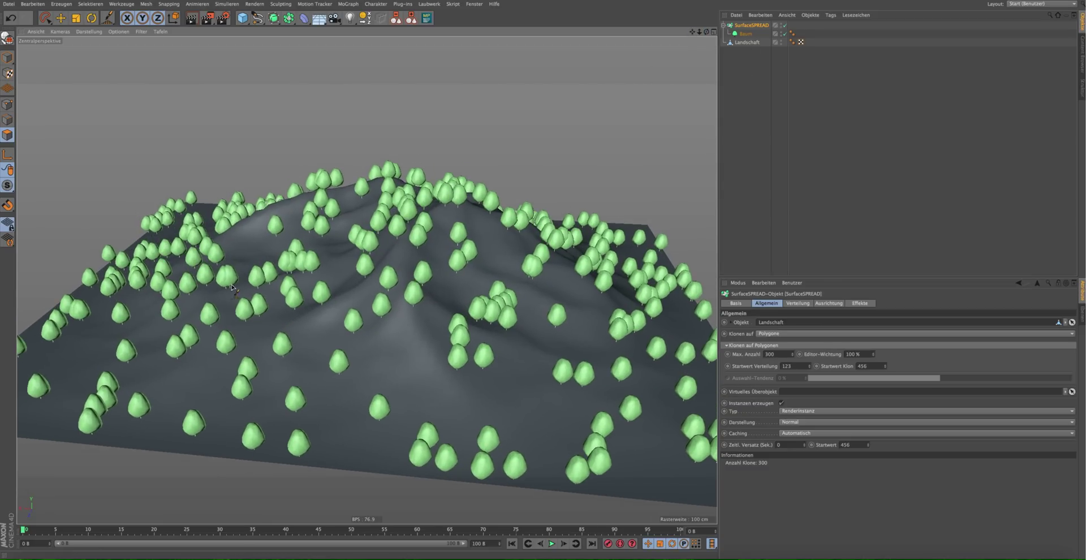
left_click(749, 43)
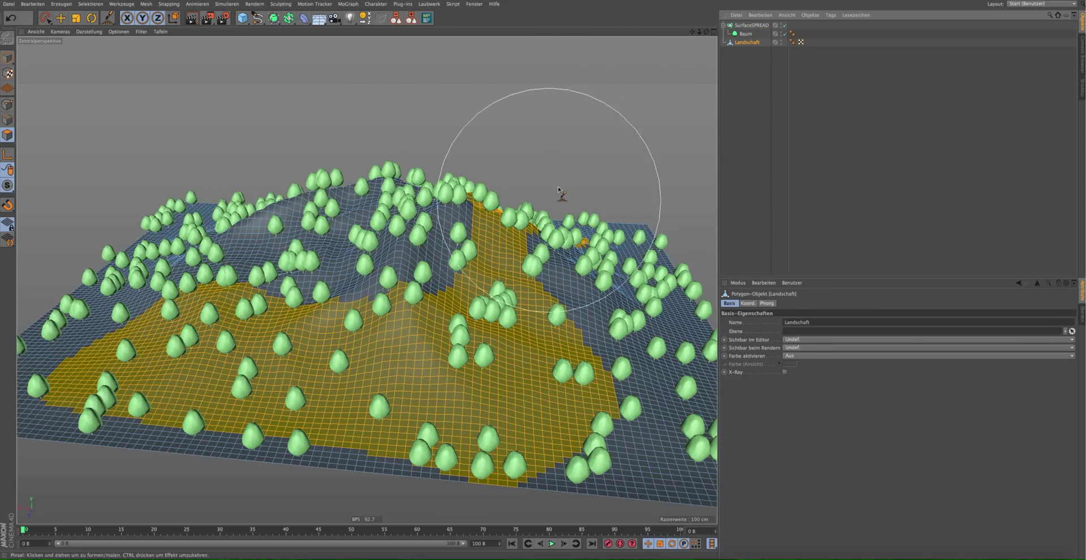
In the maximized Top view, paint a polygon area with Live Selection at radius 34.
left_click(714, 33)
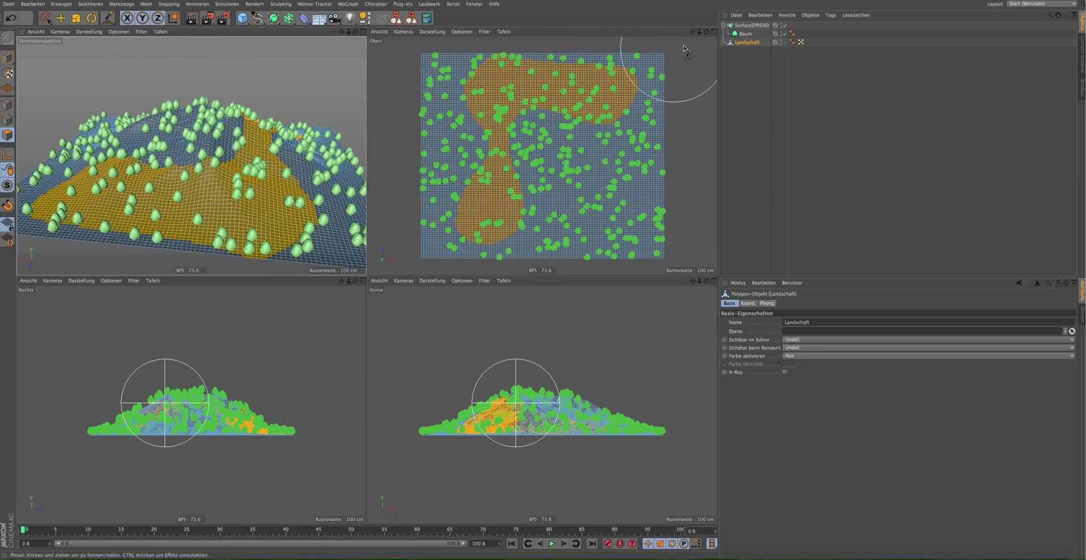
left_click(714, 31)
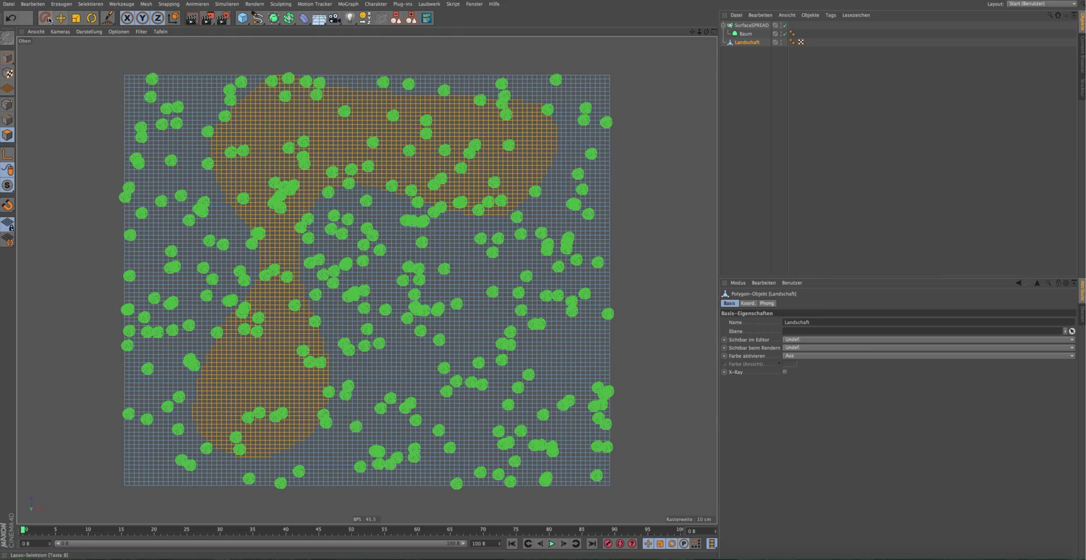
left_click_drag(48, 20, 68, 33)
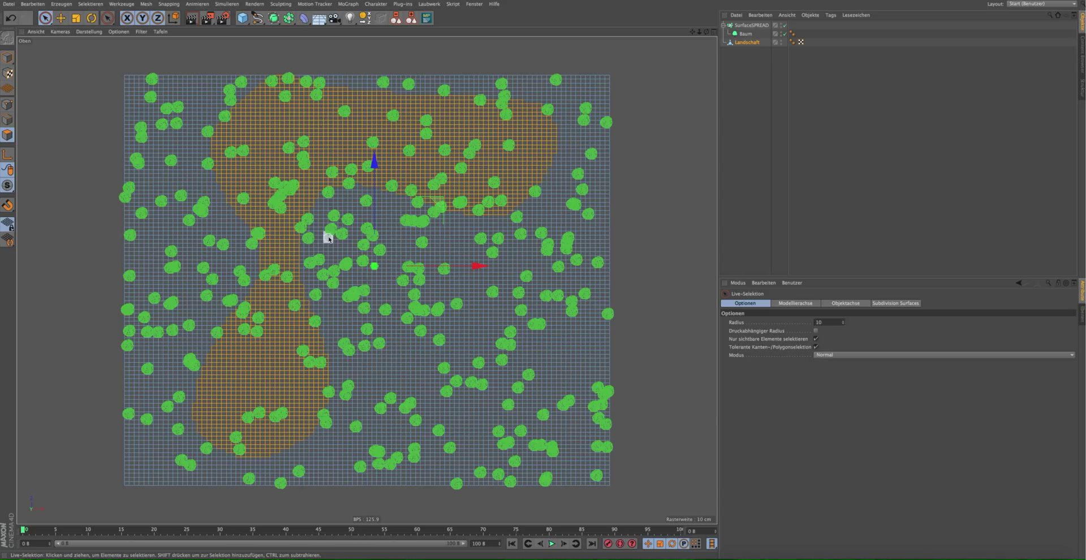
left_click_drag(843, 325, 843, 311)
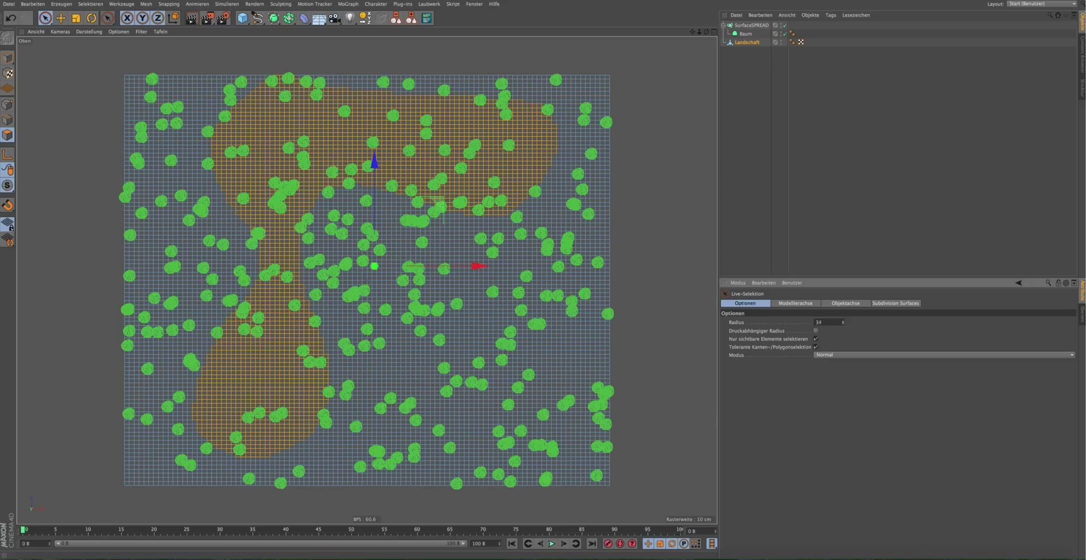
mouse_move(453, 127)
left_mouse_down()
mouse_move(375, 417)
mouse_move(211, 216)
mouse_move(351, 80)
mouse_move(555, 212)
mouse_move(591, 283)
mouse_move(460, 194)
left_mouse_up()
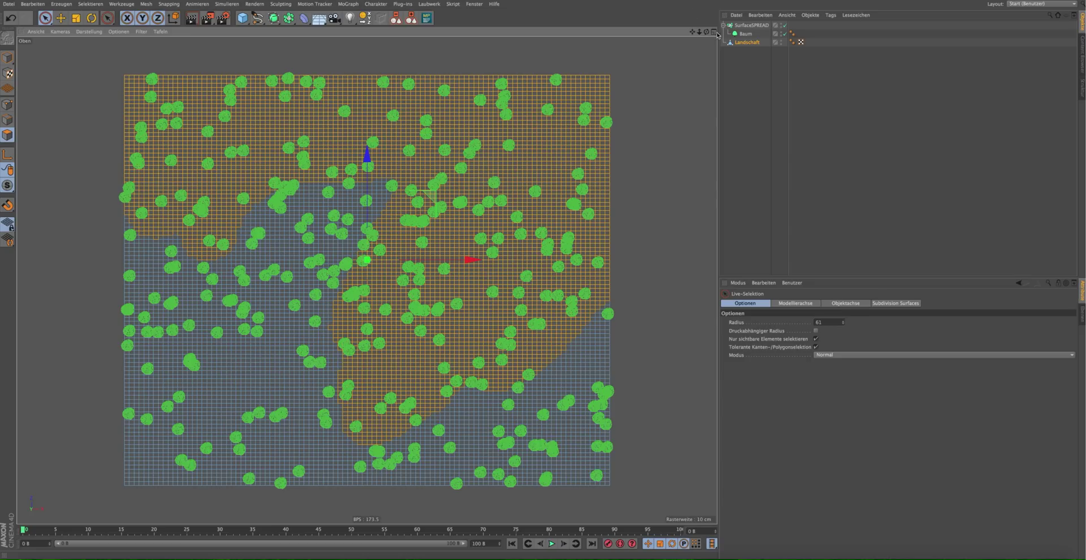
Freeze the painted selection into a Polygon-Auswahl tag via Selektieren > Selektion einfrieren.
left_click(715, 33)
left_click(90, 4)
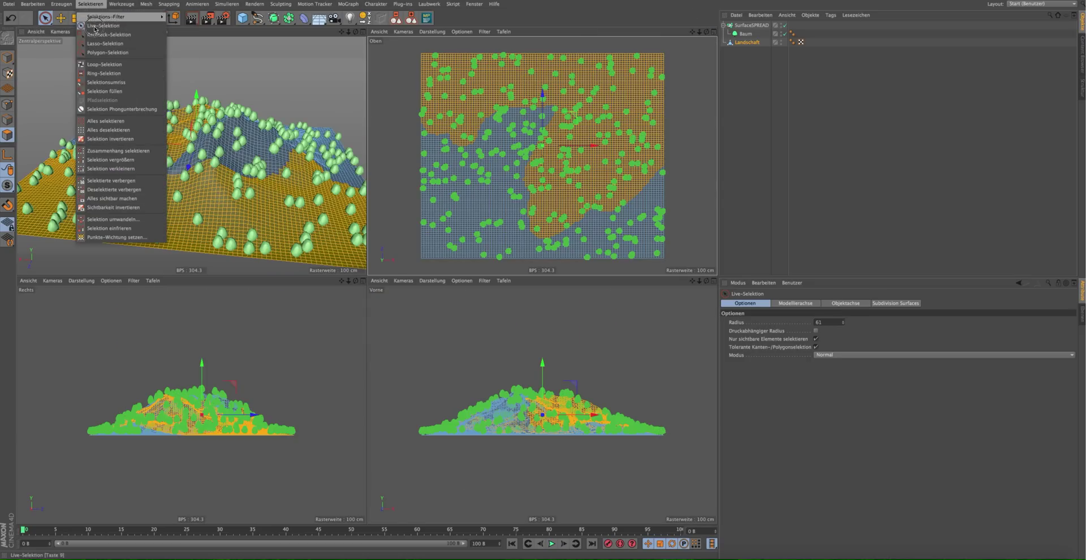
left_click(130, 228)
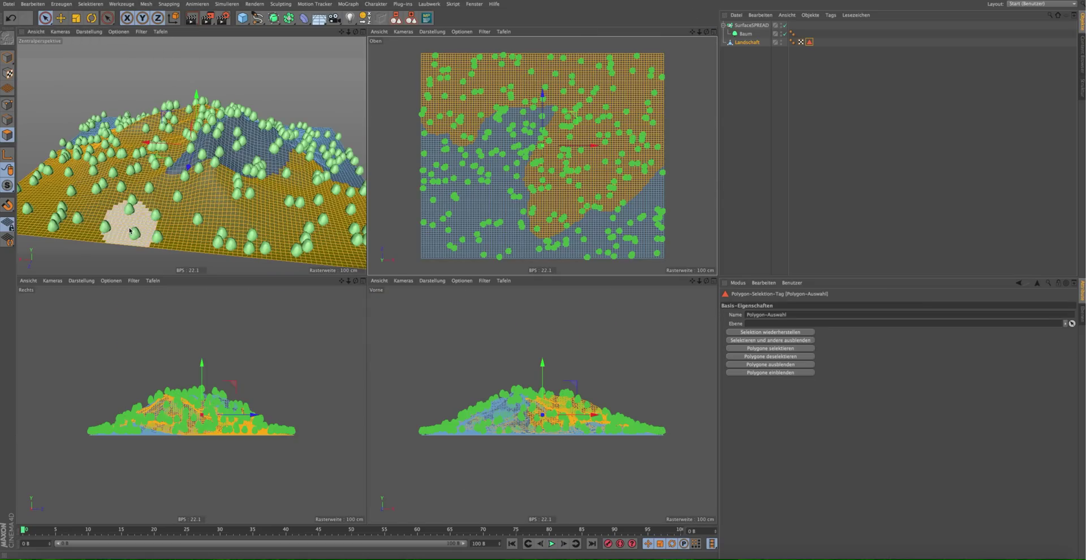
Restrict SurfaceSPREAD's Verteilung Polygonselektion to the Polygon-Auswahl tag, leaving 166 trees.
left_click(748, 26)
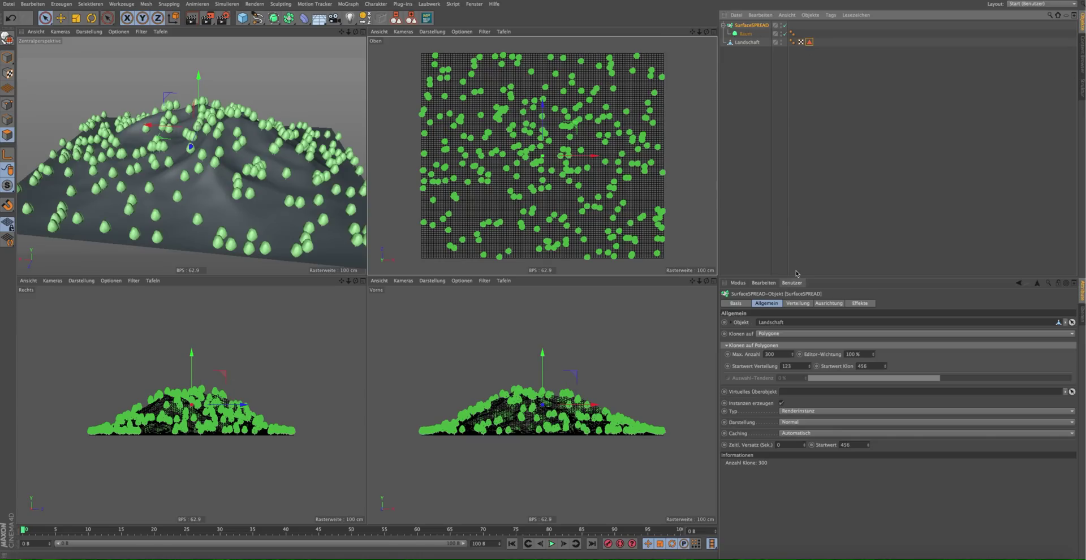
left_click(806, 305)
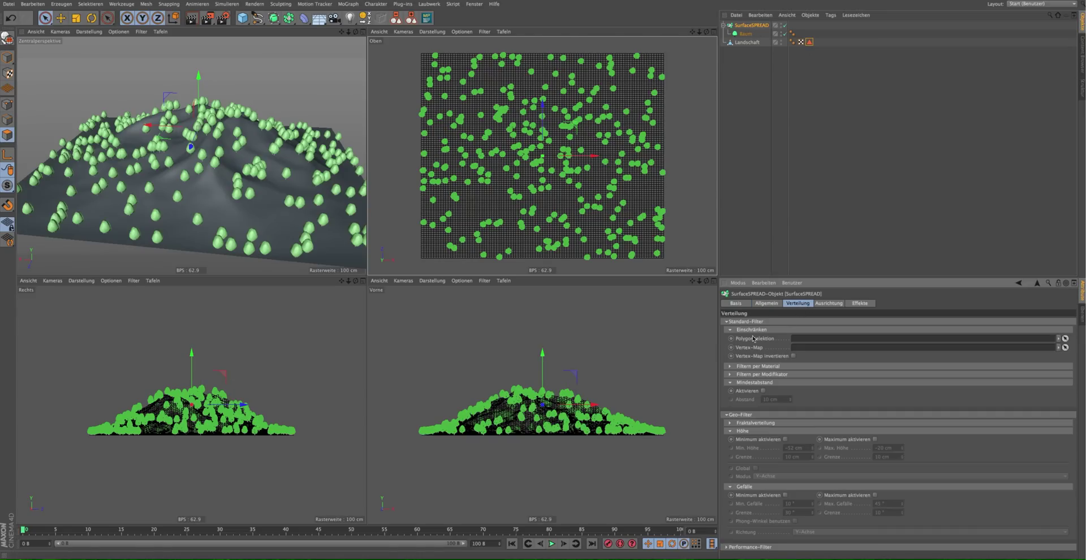
left_click_drag(810, 42, 828, 339)
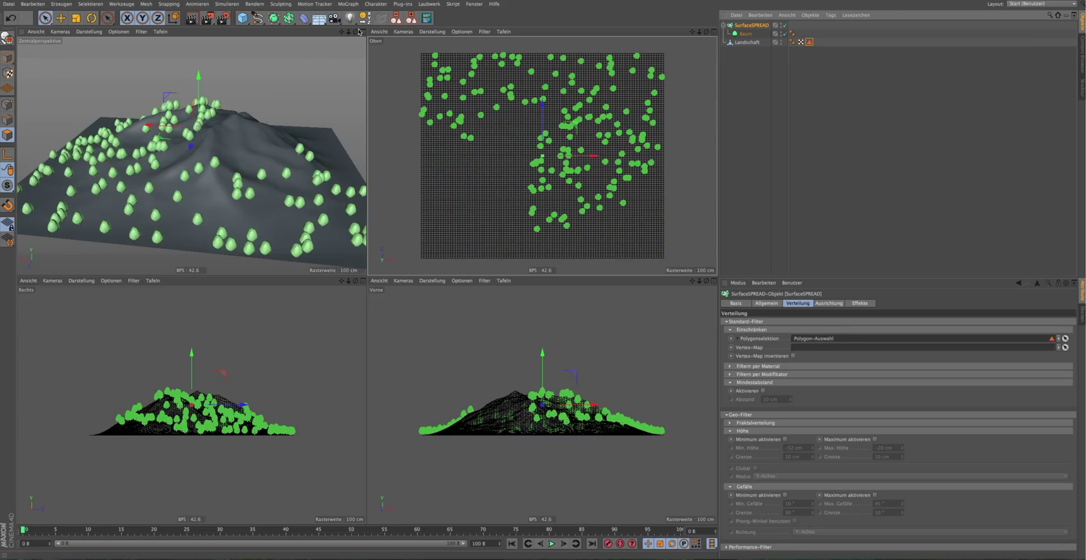
left_click_drag(355, 32, 339, 50)
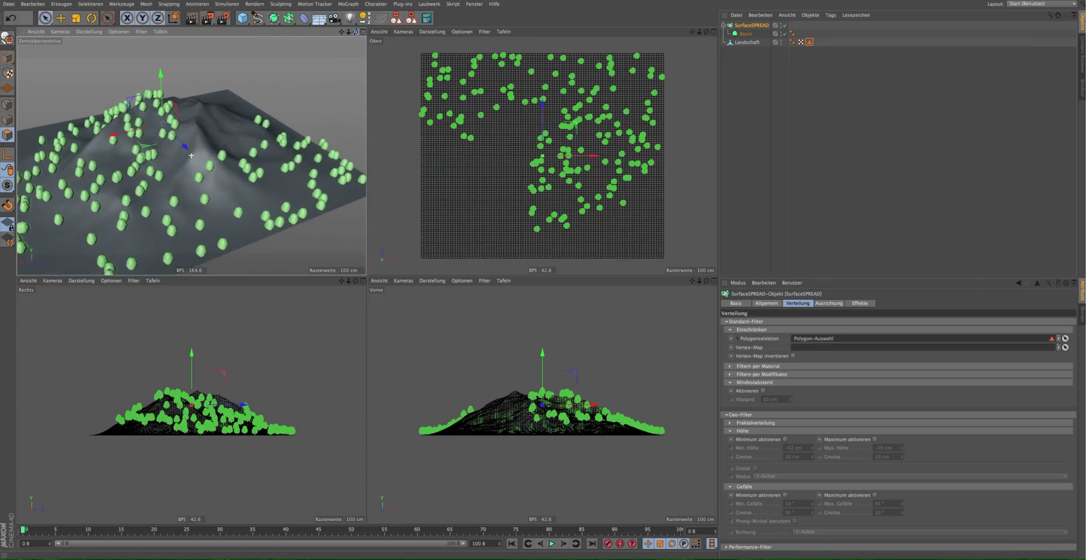
left_click_drag(355, 32, 422, 42)
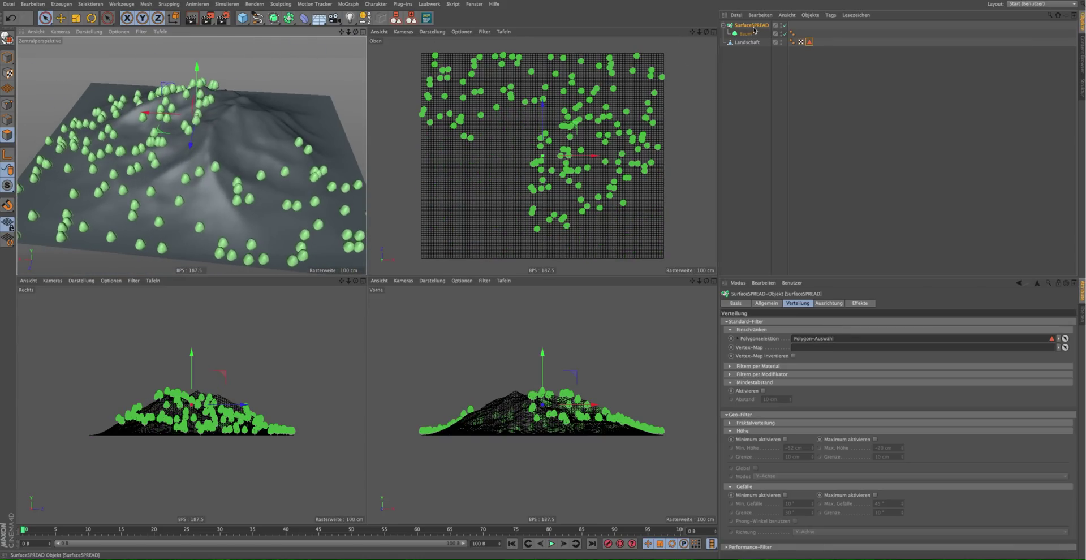
left_click(766, 303)
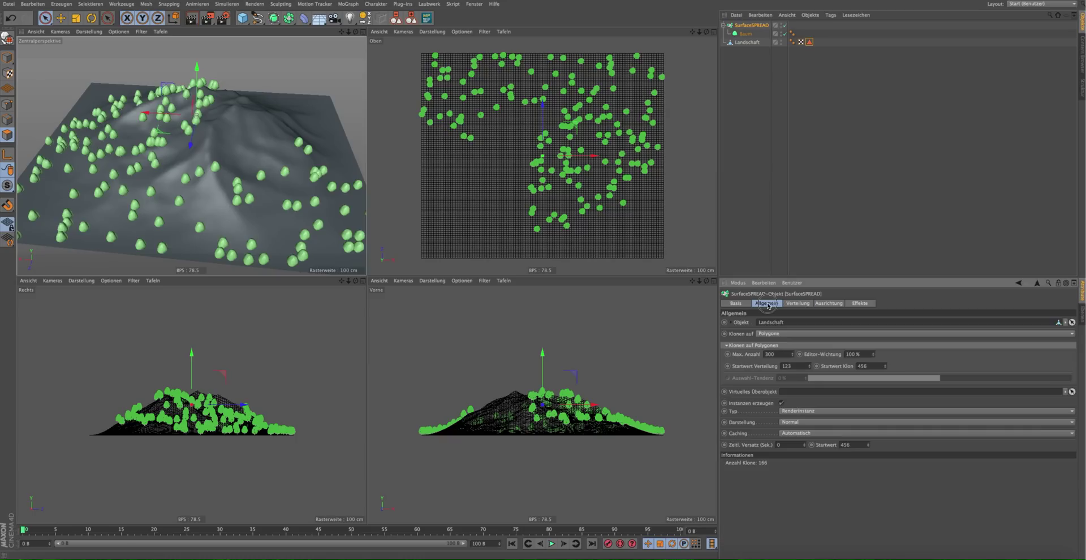
Raise Max. Anzahl to 1000, packing 591 trees into the region, then select Landschaft.
type("1000")
key("Return")
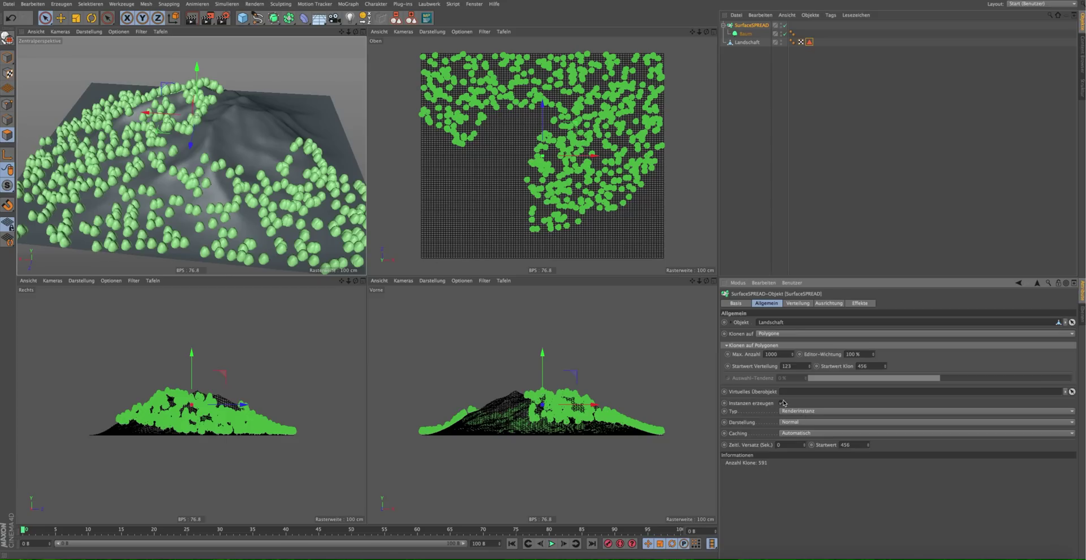
mouse_move(356, 32)
left_mouse_down()
mouse_move(192, 155)
mouse_move(159, 148)
left_mouse_up()
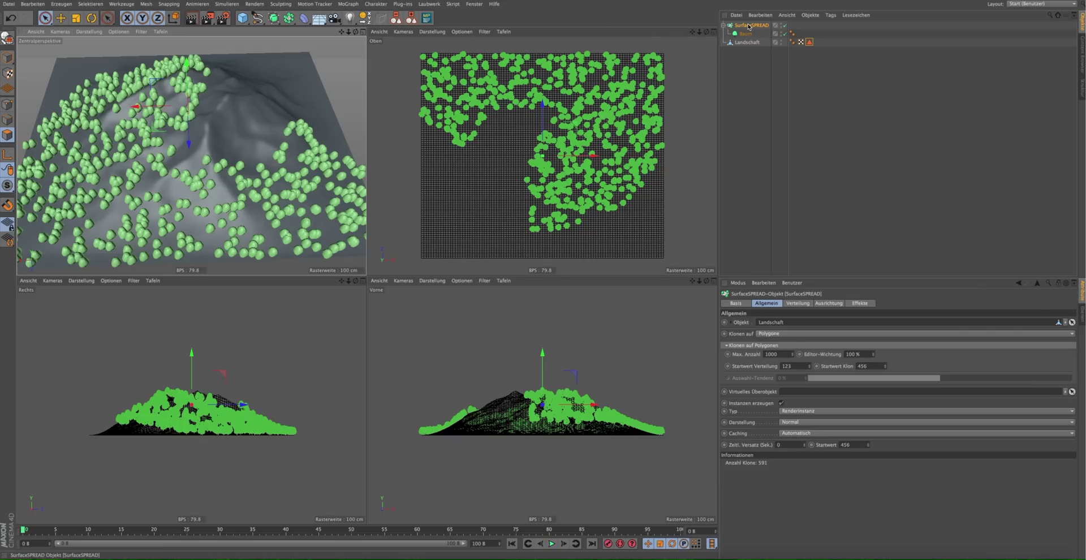
left_click(656, 59)
left_click(168, 4)
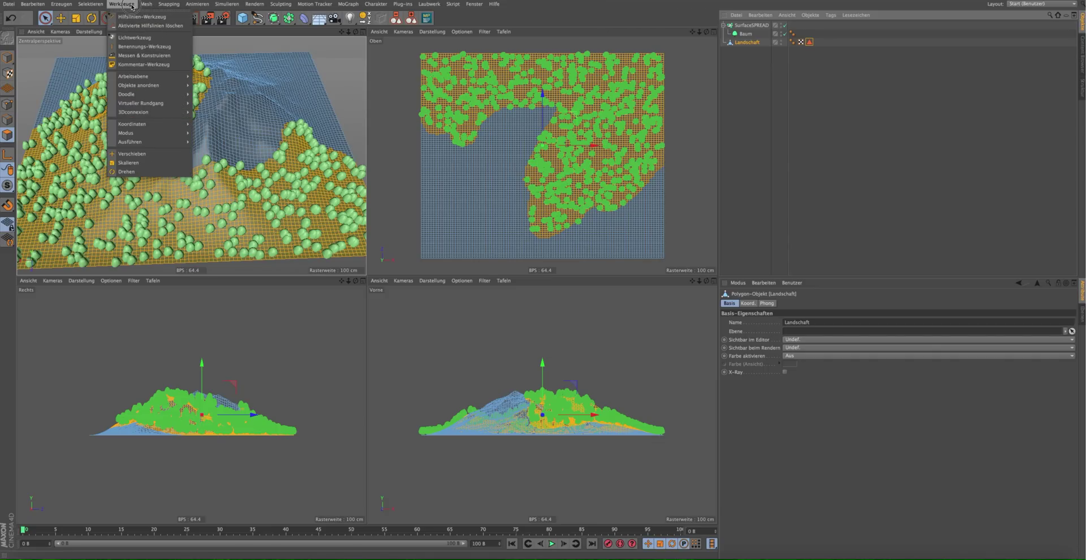
mouse_move(154, 48)
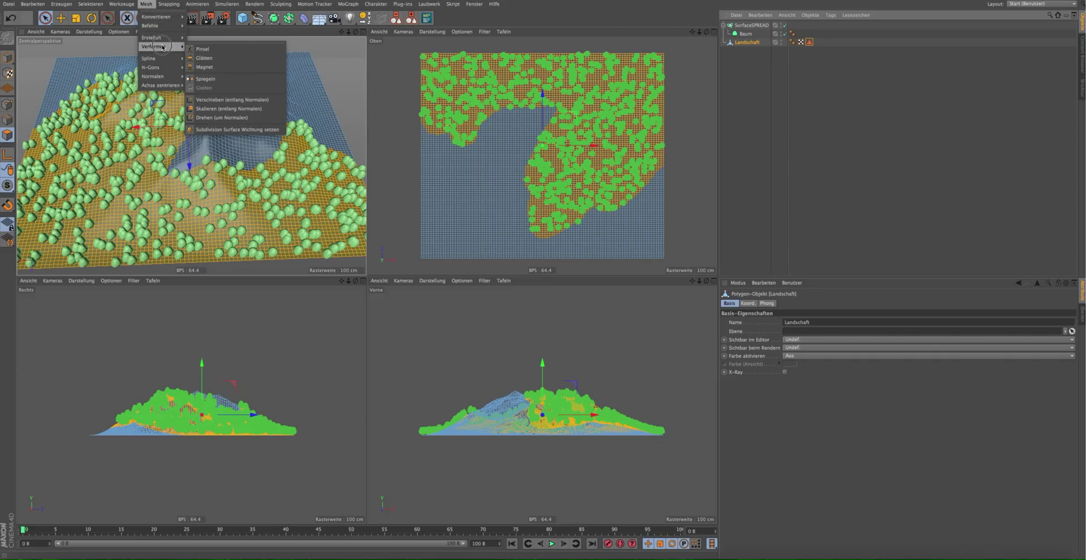
Pick the Mesh > Verformen Pinsel brush and keep its Modus on Malen.
left_click(207, 51)
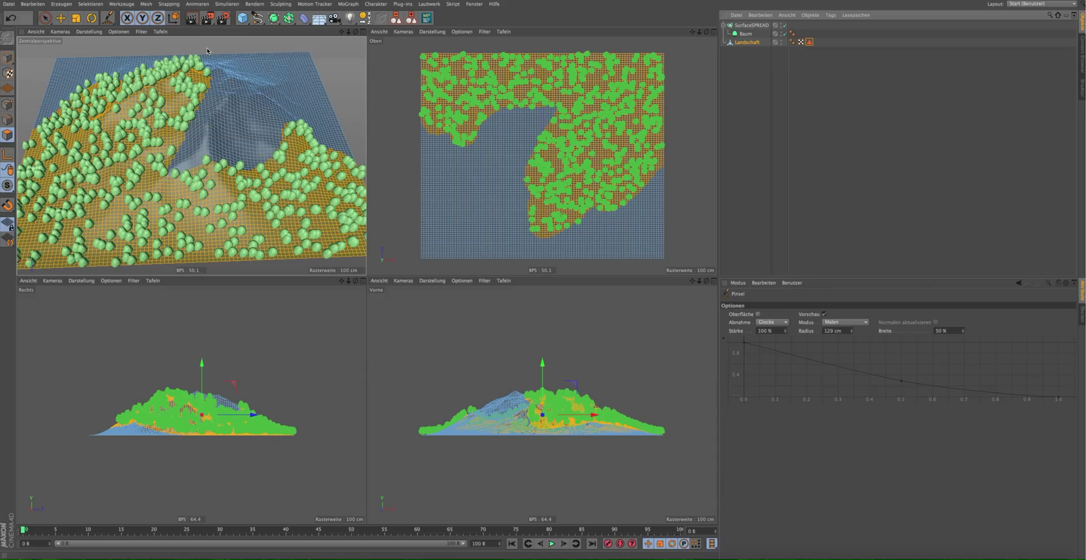
left_click(841, 324)
left_click(841, 322)
left_click_drag(355, 31, 317, 32)
Clear Landschaft's polygon selection, then reactivate Pinsel and reduce its radius to 69 cm.
left_click(45, 18)
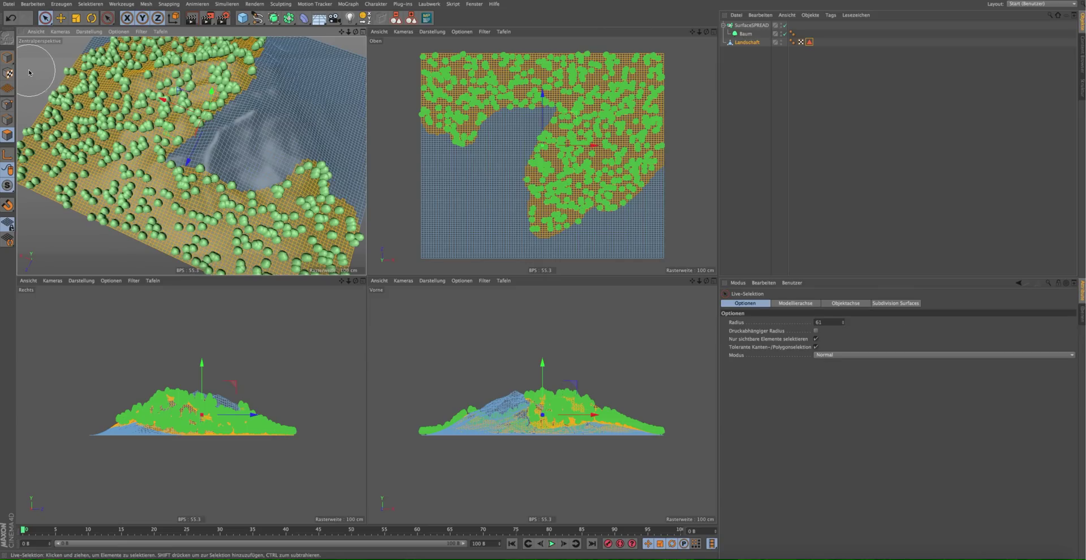
left_click(30, 72)
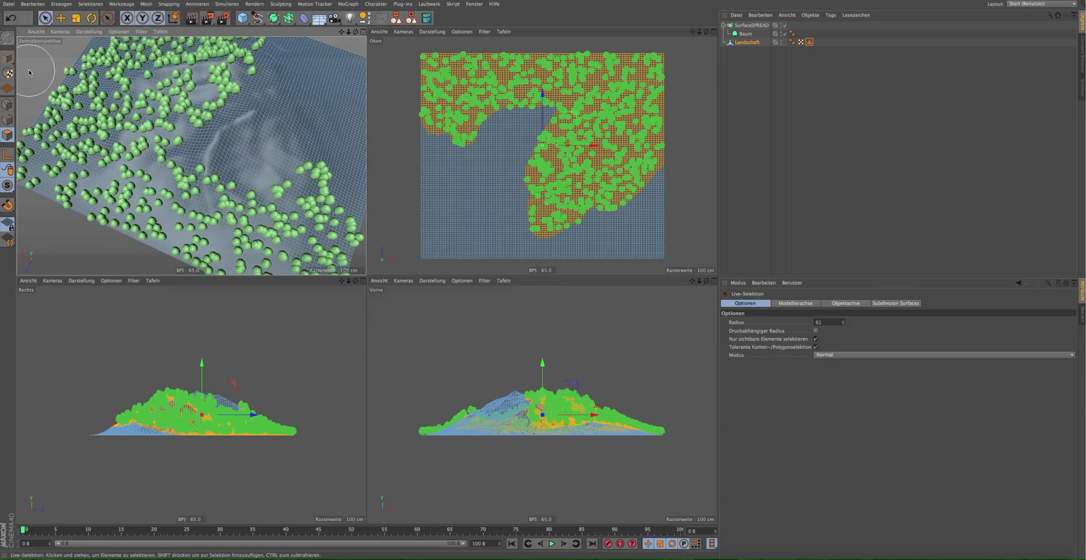
left_click(751, 43)
left_click(108, 18)
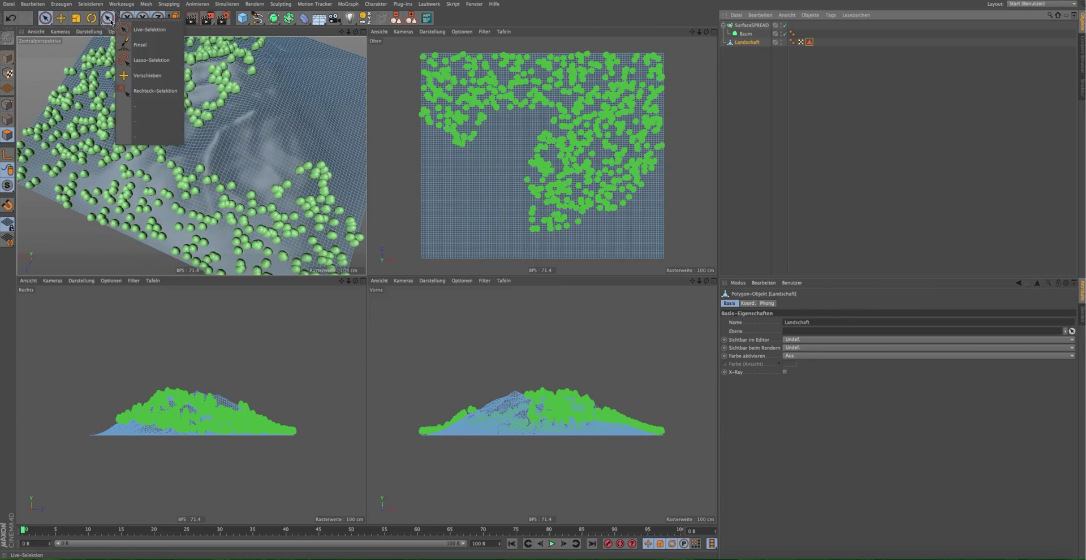
left_click(140, 45)
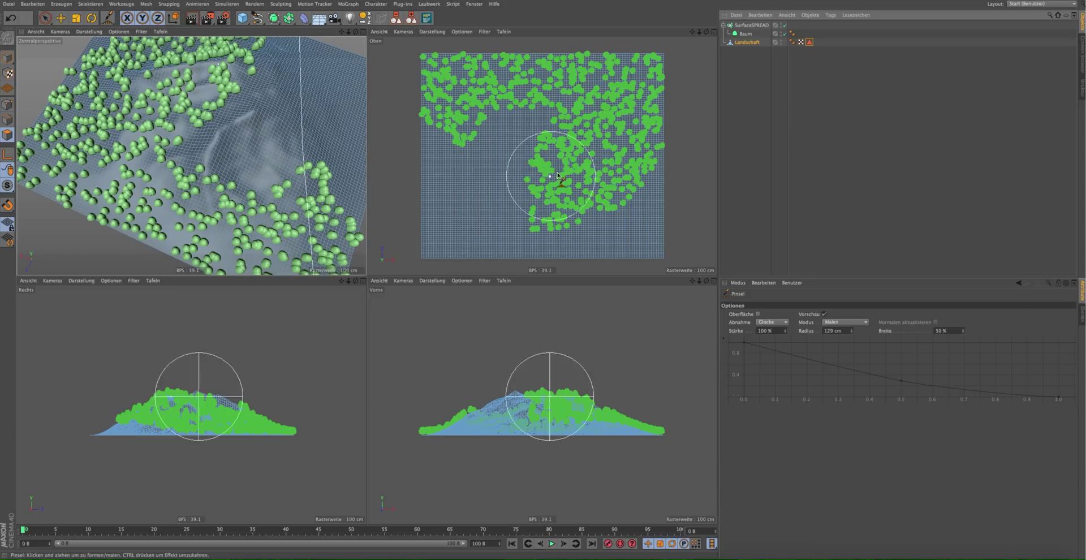
left_click(852, 333)
type("30")
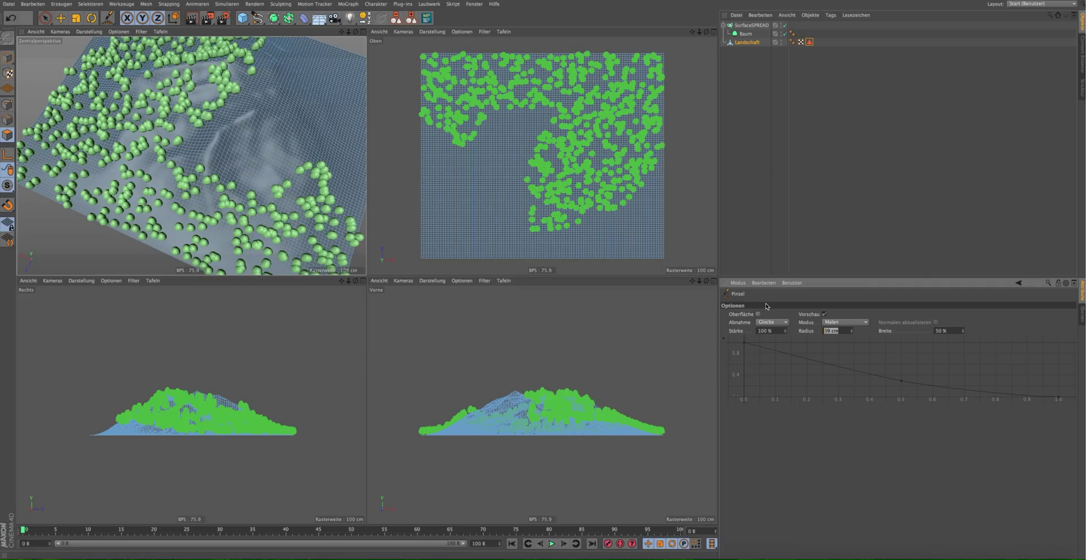
Paint a winding path across the terrain with the 30 cm Pinsel in the shaded-with-lines Oben view.
mouse_move(674, 129)
left_mouse_down()
mouse_move(620, 130)
mouse_move(601, 84)
mouse_move(548, 59)
left_mouse_up()
left_click(432, 31)
left_click(448, 45)
mouse_move(663, 132)
left_mouse_down()
mouse_move(619, 123)
mouse_move(604, 84)
mouse_move(543, 57)
mouse_move(596, 79)
mouse_move(647, 132)
mouse_move(594, 158)
mouse_move(589, 198)
mouse_move(642, 238)
mouse_move(664, 236)
mouse_move(627, 225)
mouse_move(595, 187)
mouse_move(608, 133)
mouse_move(589, 198)
mouse_move(608, 218)
mouse_move(659, 233)
mouse_move(619, 212)
mouse_move(597, 164)
mouse_move(605, 138)
left_mouse_up()
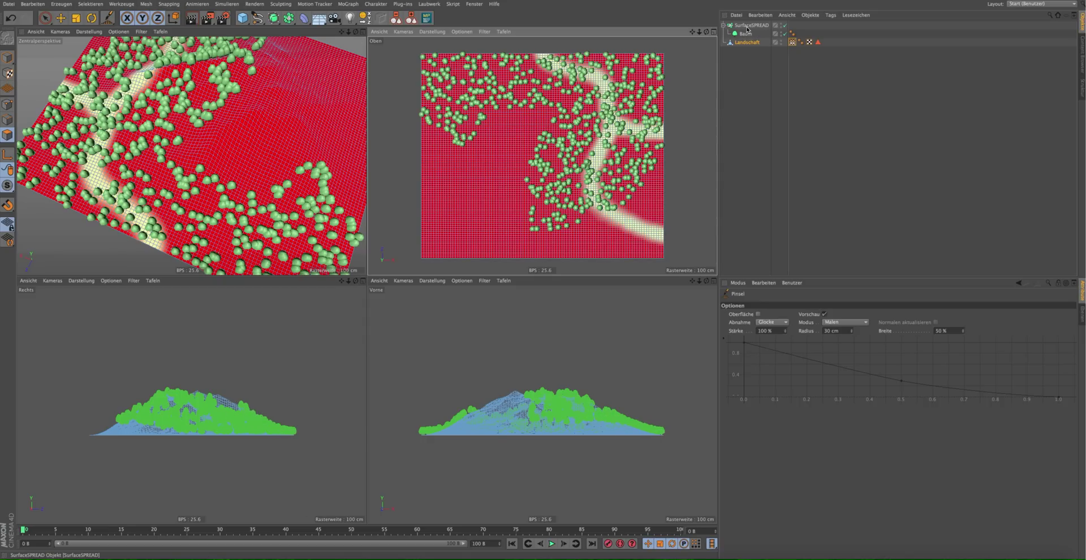
Load the painted Vertex-Map into SurfaceSPREAD's Verteilung tab with Vertex-Map invertieren checked.
key("F1")
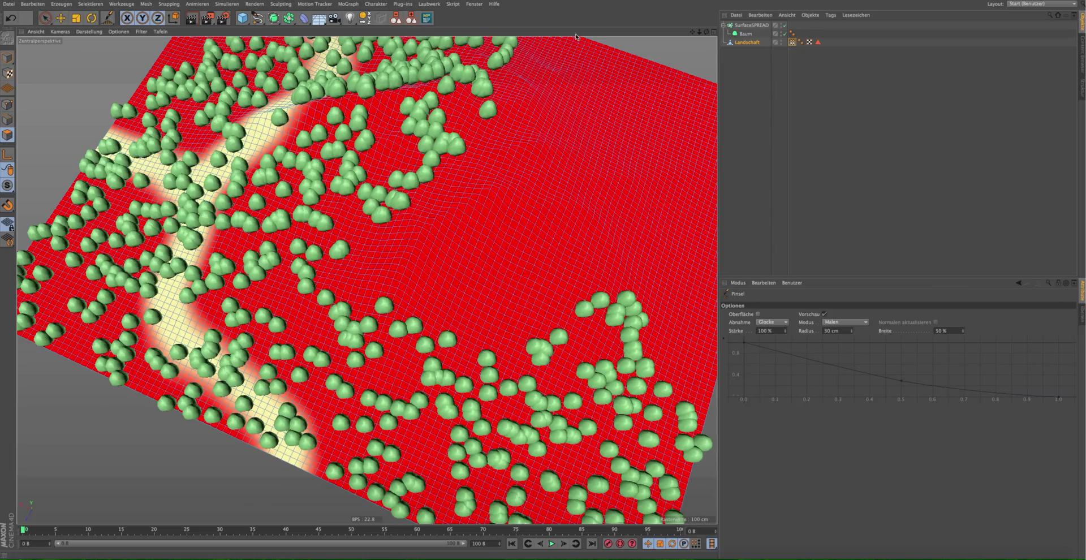
left_click_drag(701, 33, 784, 41)
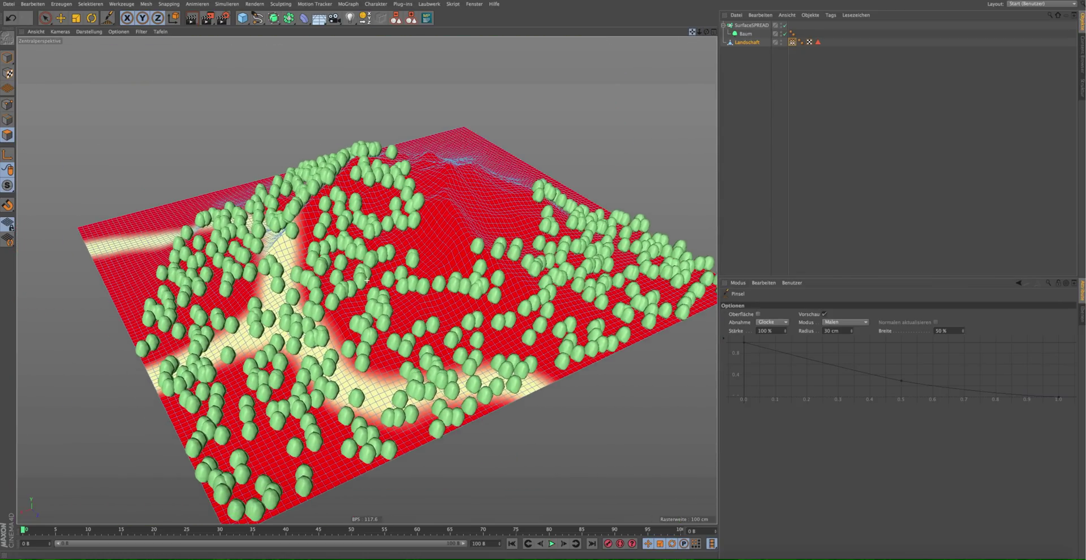
left_click(750, 26)
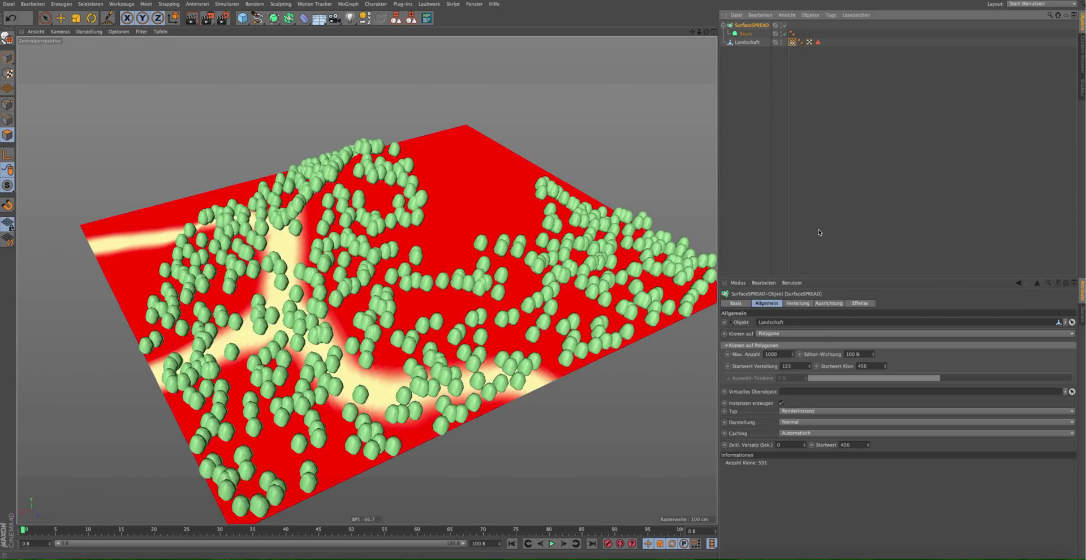
left_click(797, 304)
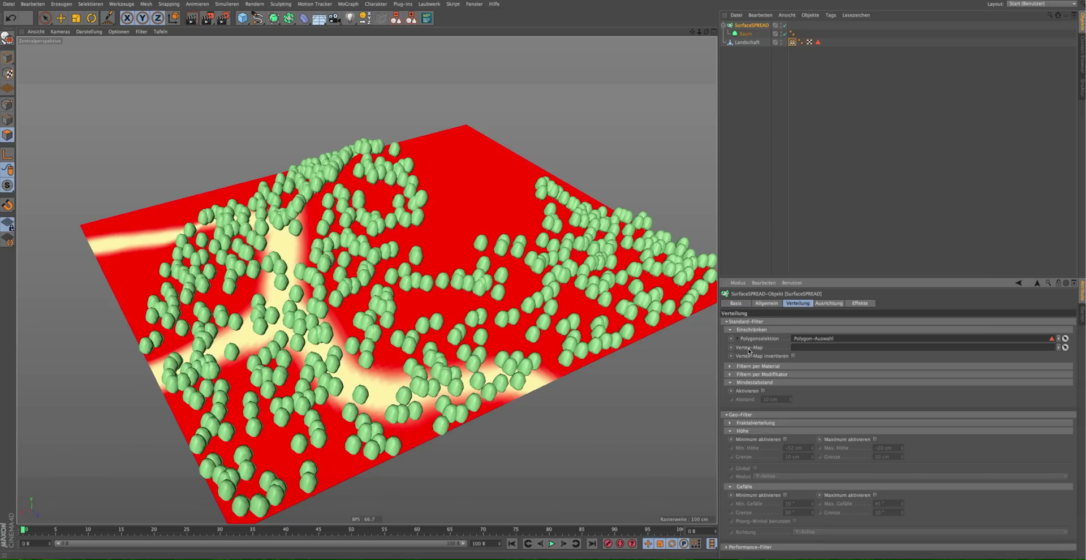
left_click_drag(797, 42, 809, 348)
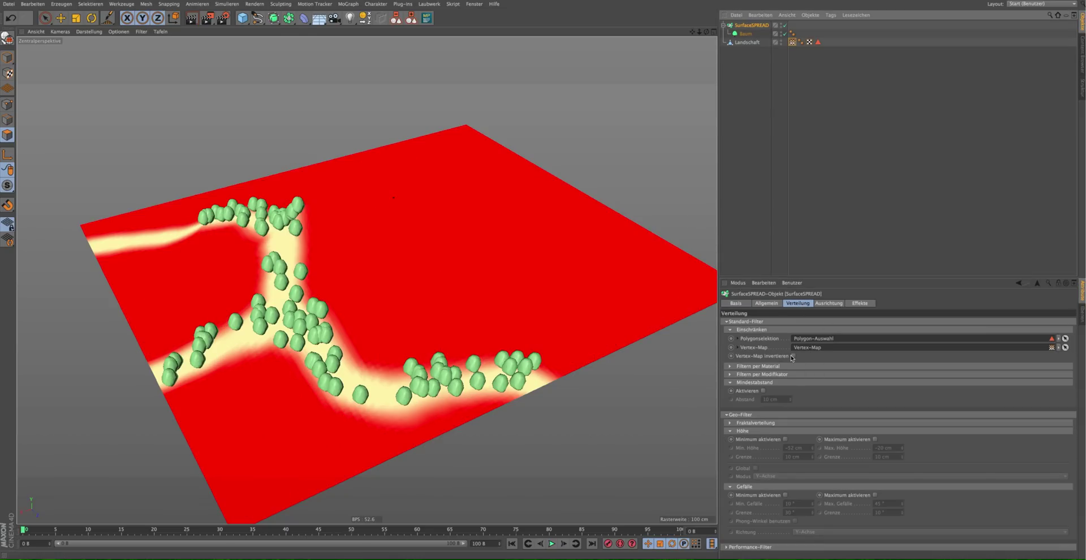
left_click(793, 356)
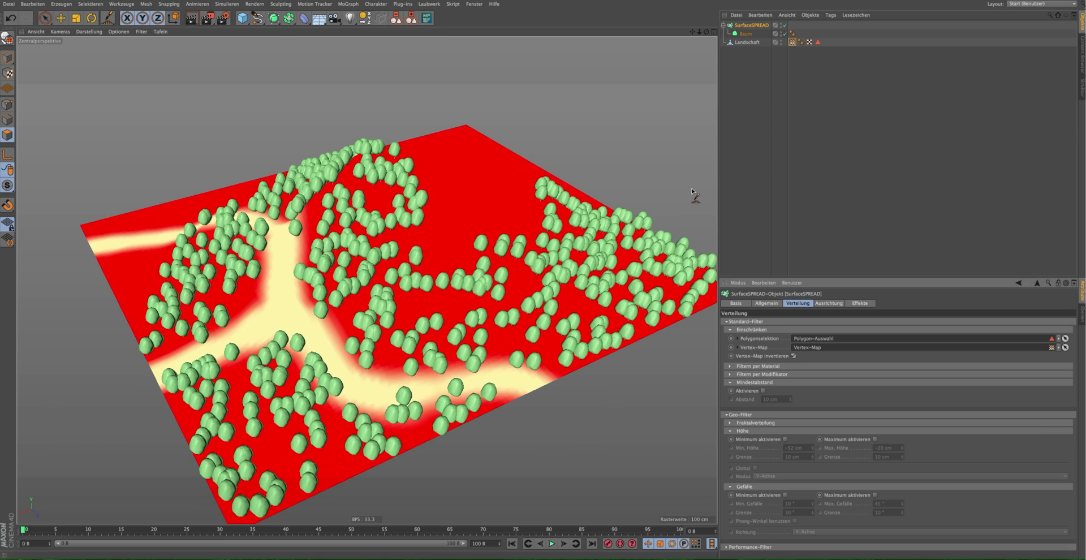
left_click_drag(707, 32, 667, 68)
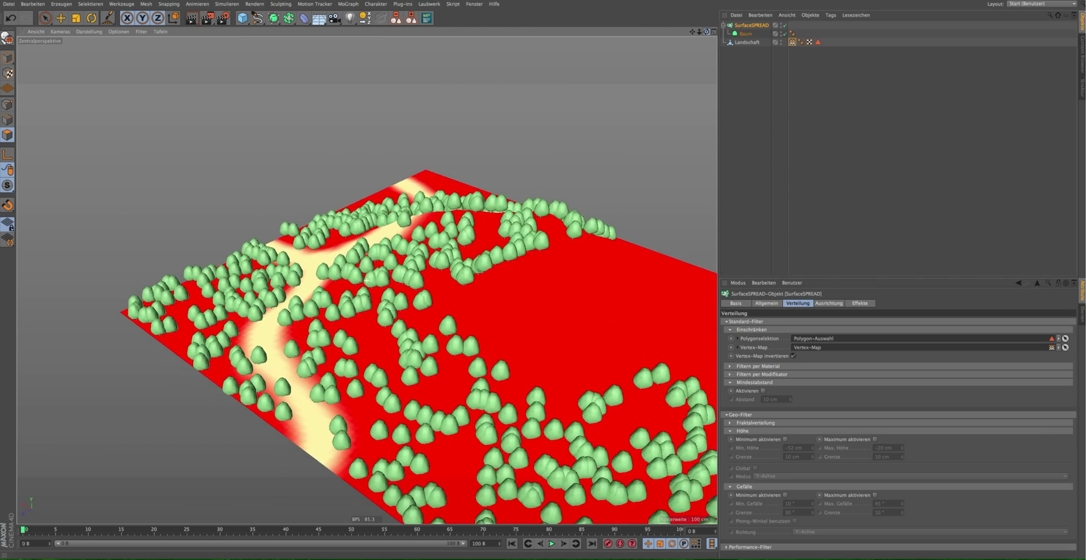
left_click_drag(707, 33, 617, 114)
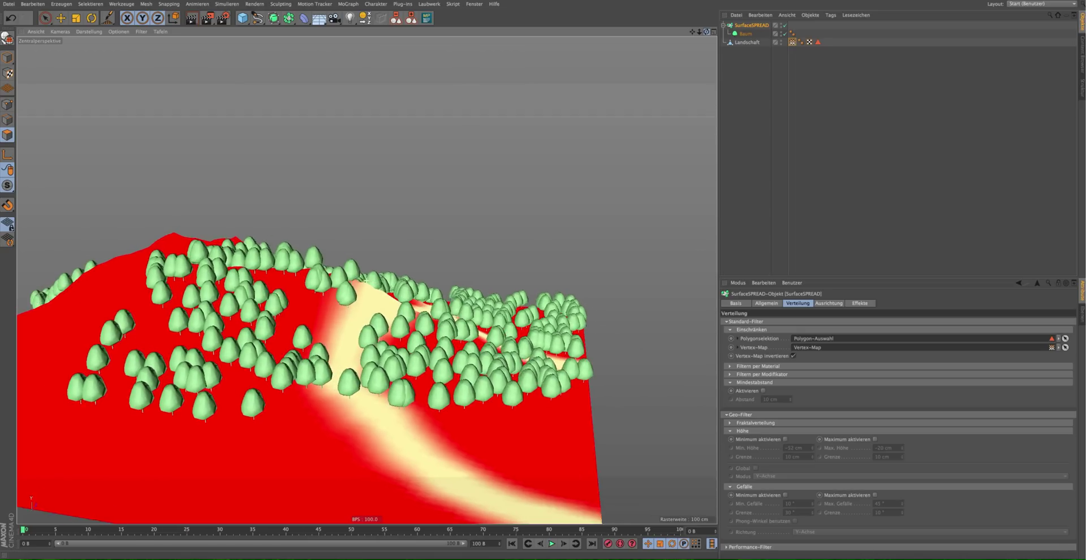
left_click_drag(616, 113, 707, 46)
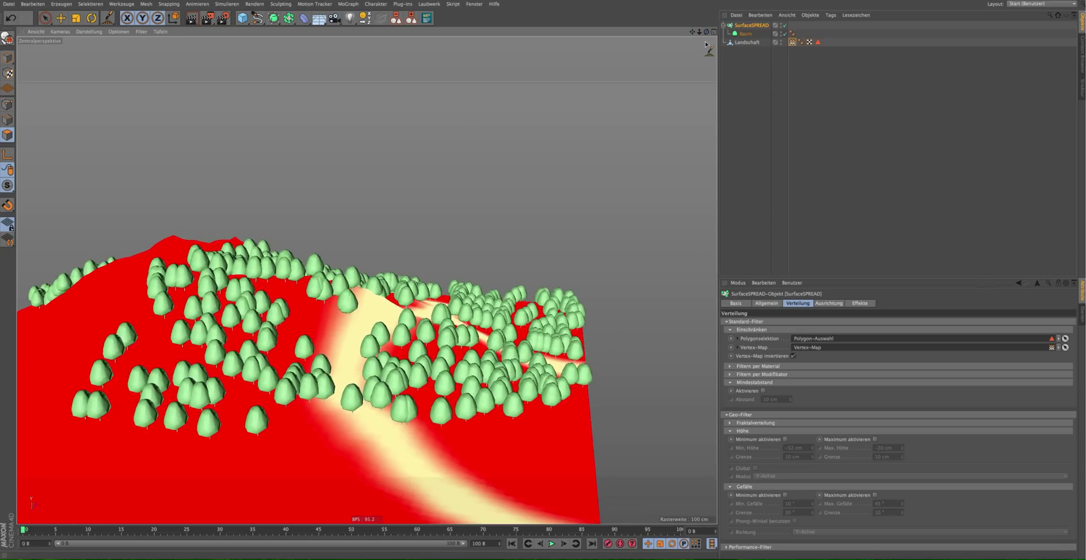
Touch up the path with the Mal-Werkzeug at 25 % strength, clearing a tree from its edge.
double_click(792, 42)
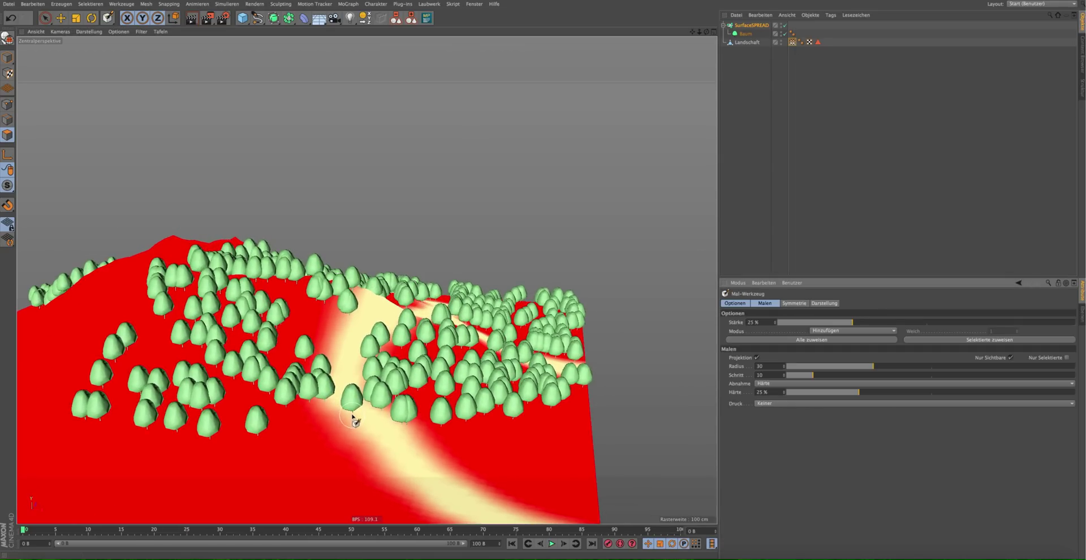
left_click_drag(353, 416, 354, 419)
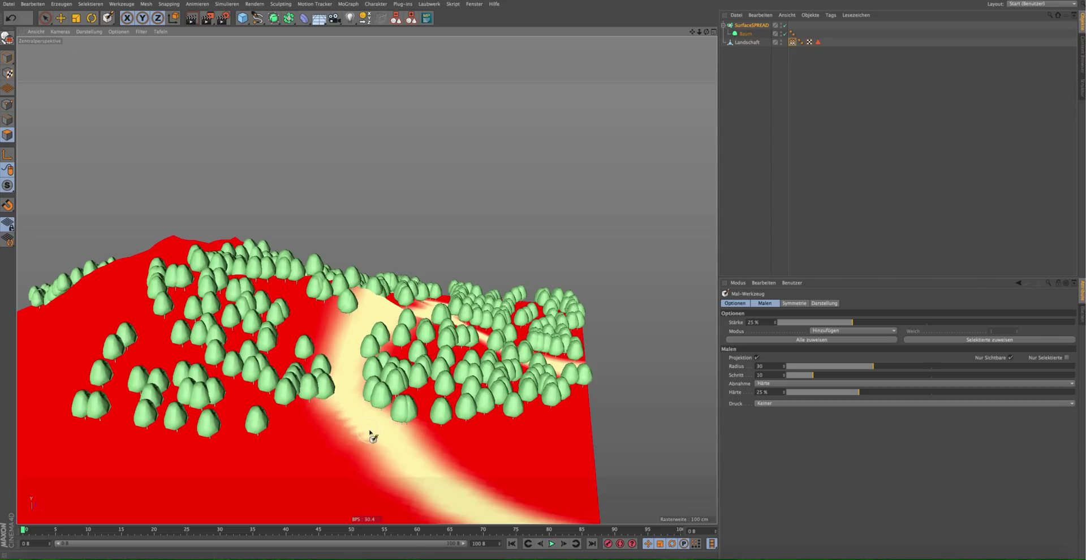
mouse_move(359, 399)
left_mouse_down()
mouse_move(392, 429)
mouse_move(360, 382)
left_mouse_up()
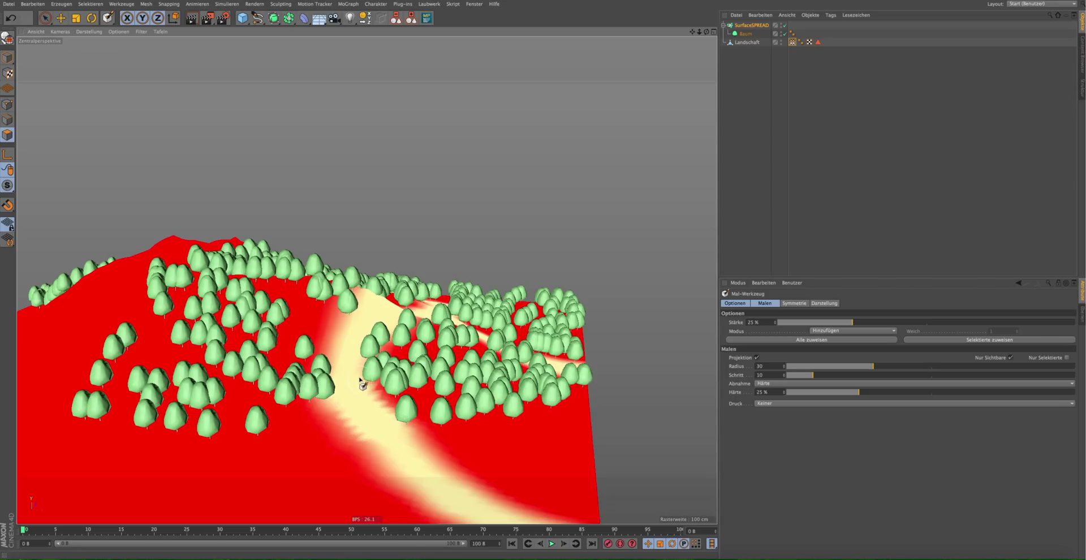
left_click_drag(373, 337, 367, 355)
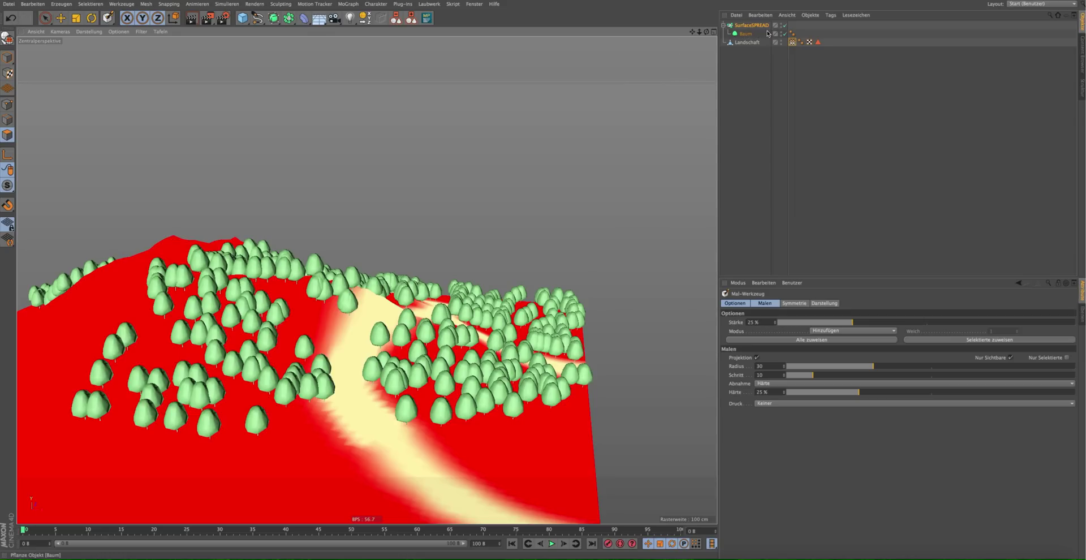
left_click(386, 429)
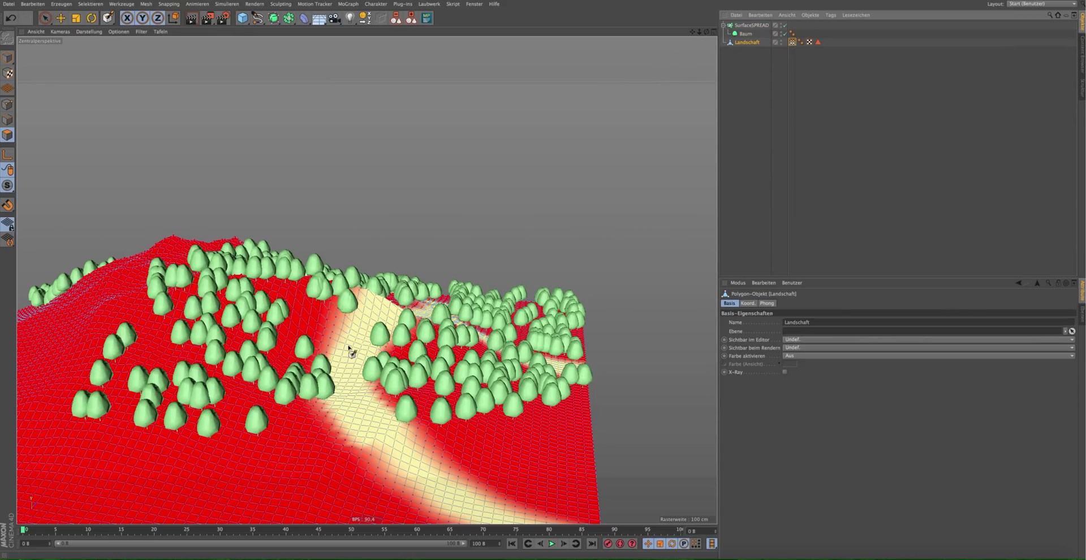
View the tree layout from above and deselect the landscape to hide its vertex-map colours.
mouse_move(706, 32)
left_mouse_down()
mouse_move(668, 102)
mouse_move(634, 113)
left_mouse_up()
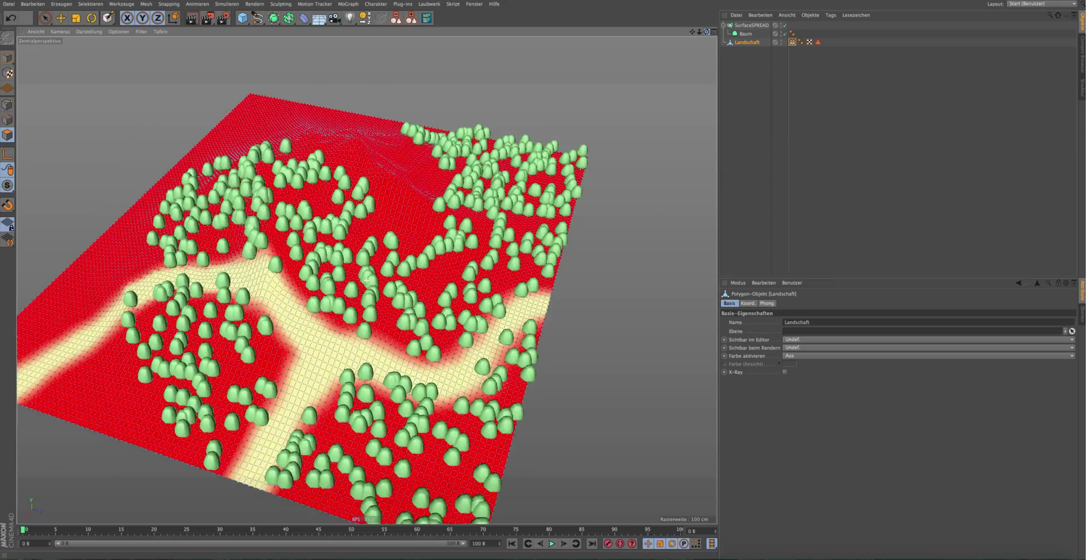
left_click_drag(634, 113, 622, 122)
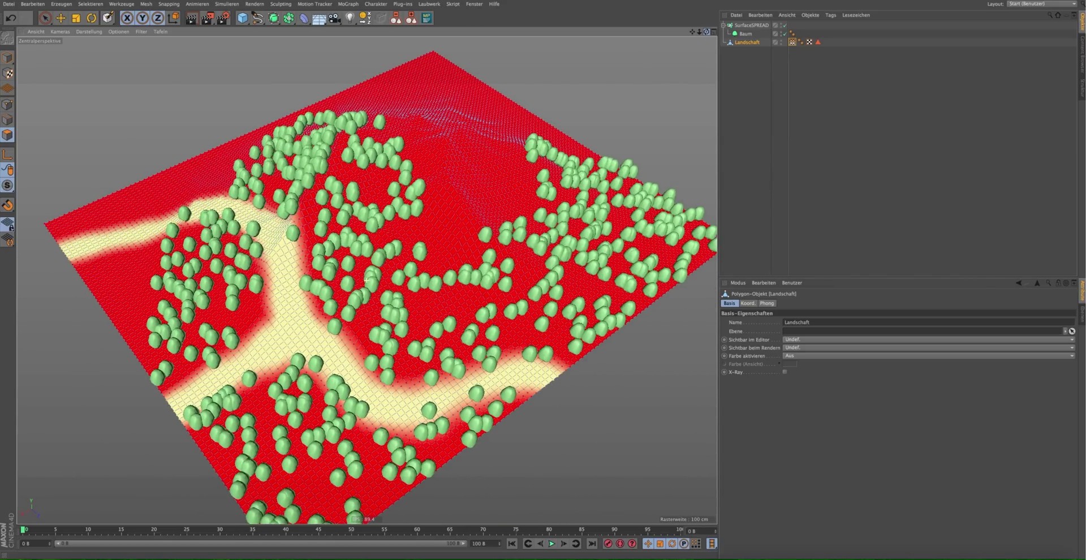
left_click_drag(692, 32, 701, 15)
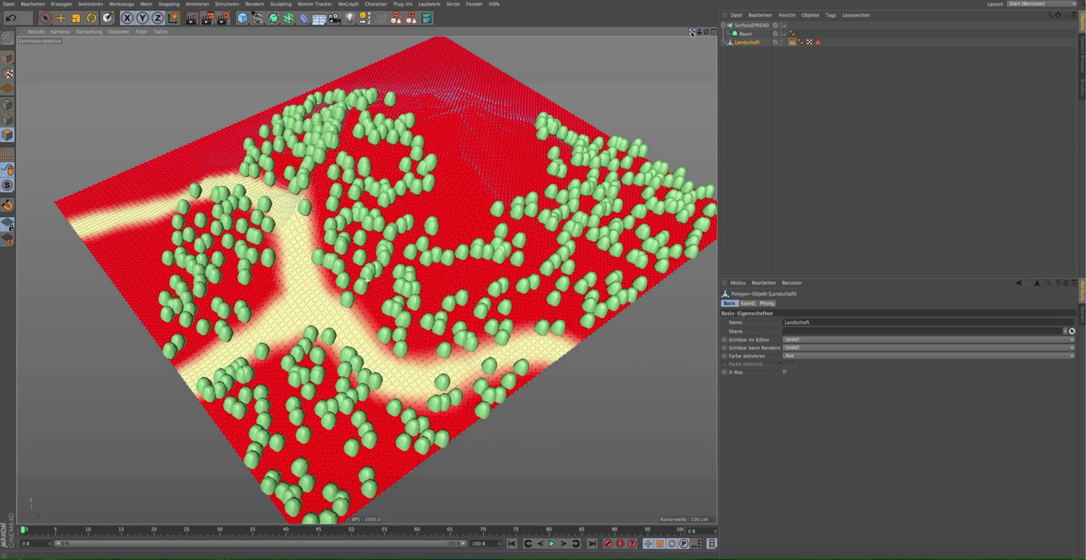
left_click(46, 17)
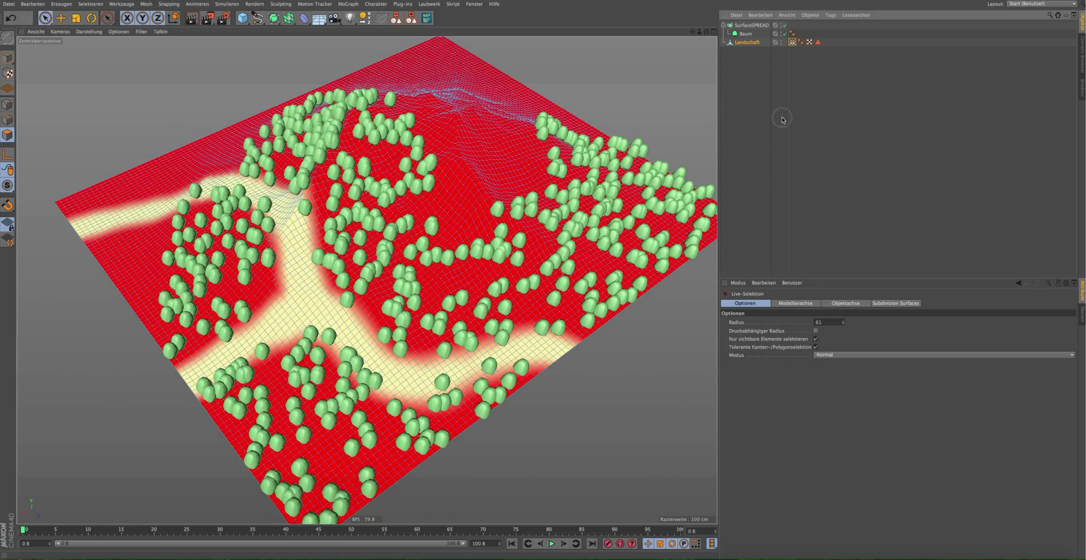
left_click(751, 90)
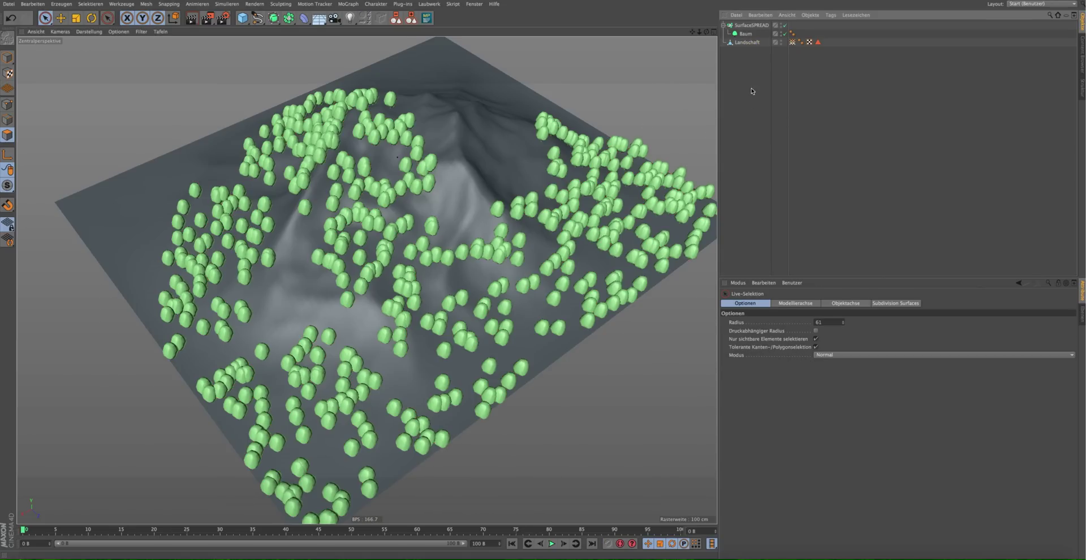
Enable Mindestabstand on SurfaceSPREAD and set the tree spacing to 11 cm.
left_click(749, 26)
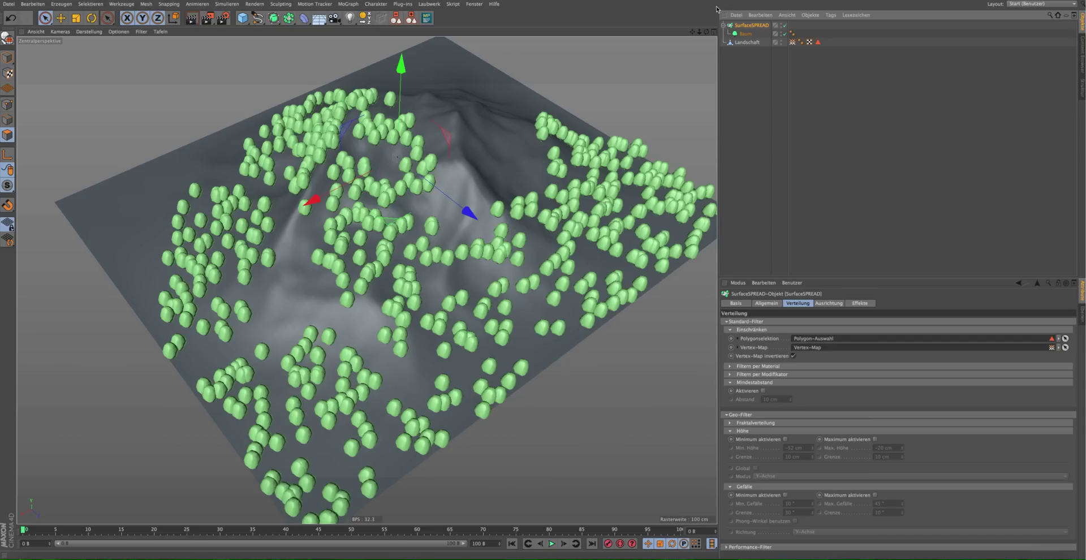
left_click_drag(708, 36, 679, 57)
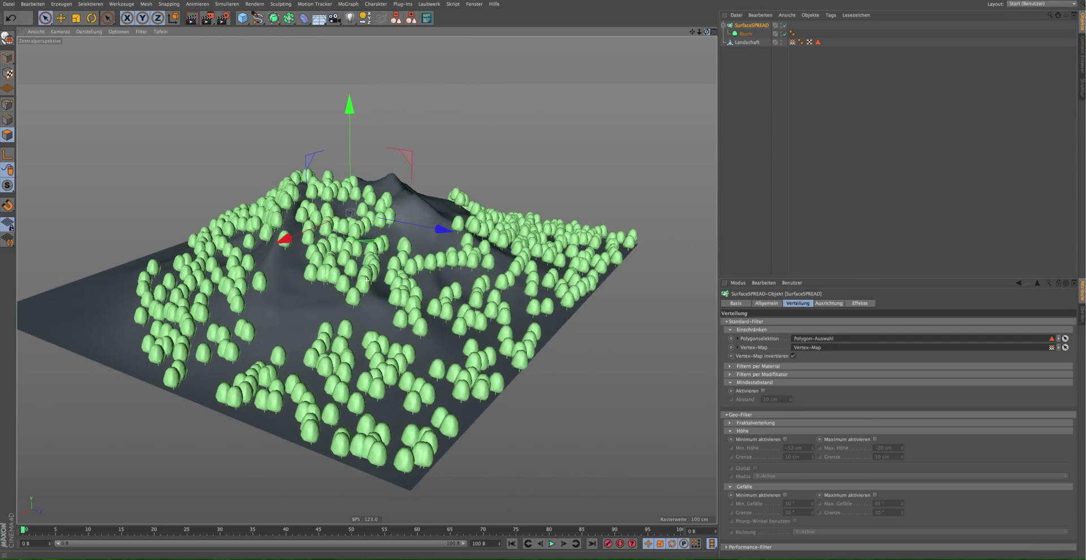
left_click(764, 391)
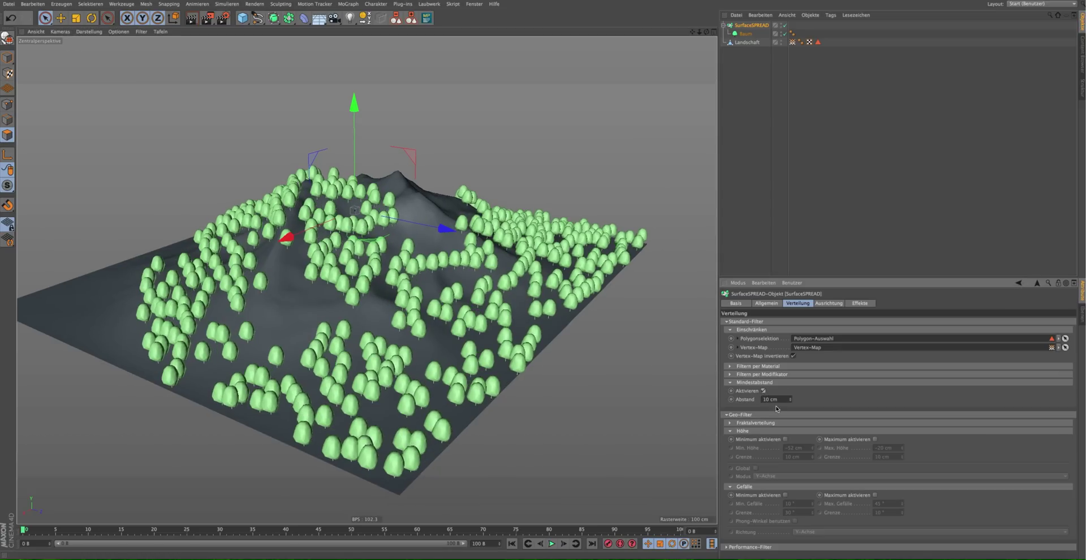
left_click_drag(700, 32, 713, 34)
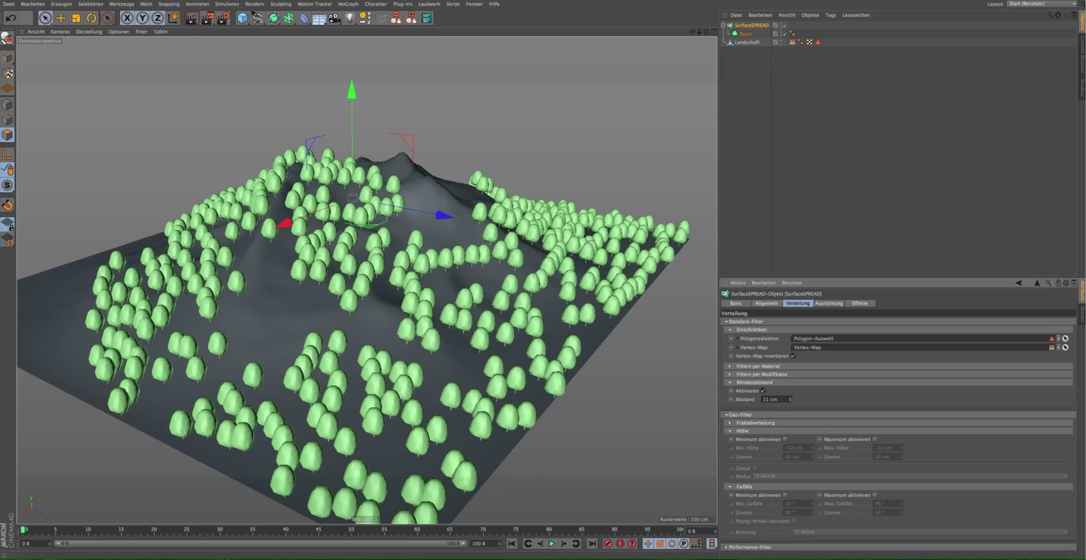
left_click_drag(790, 399, 791, 391)
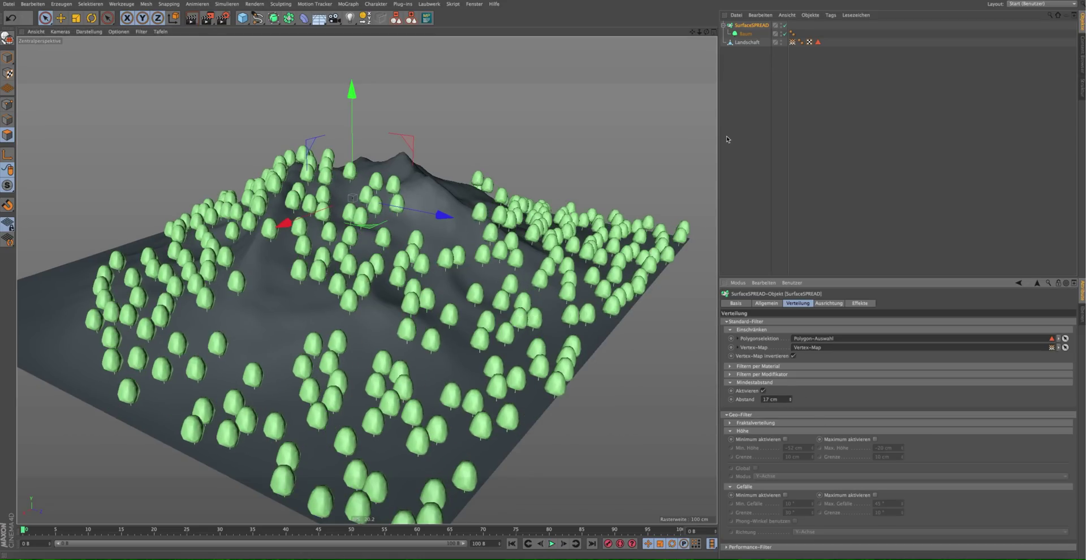
mouse_move(706, 32)
left_mouse_down()
mouse_move(729, 45)
mouse_move(705, 33)
left_mouse_up()
left_click(775, 399)
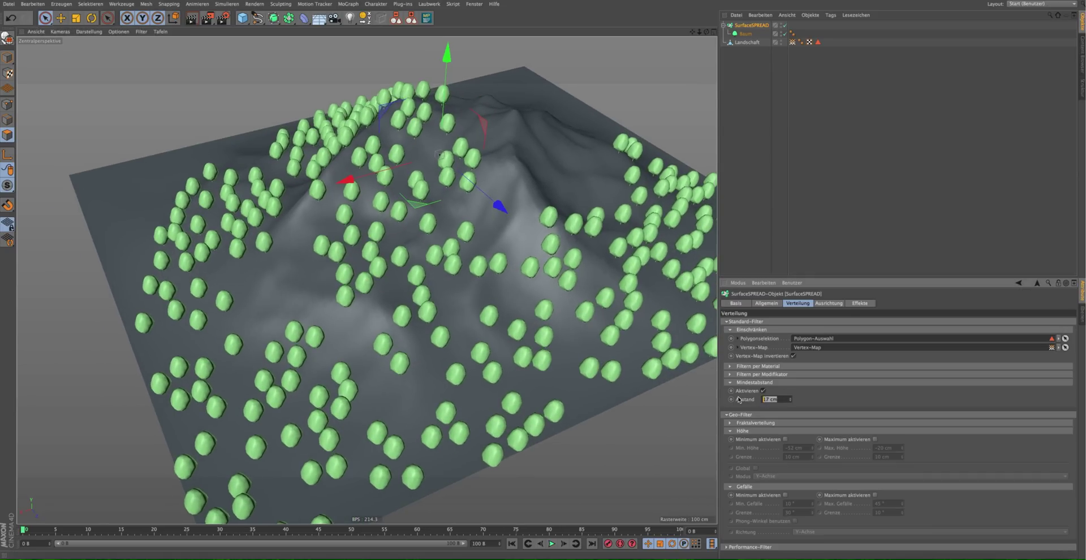
type("10")
key("Return")
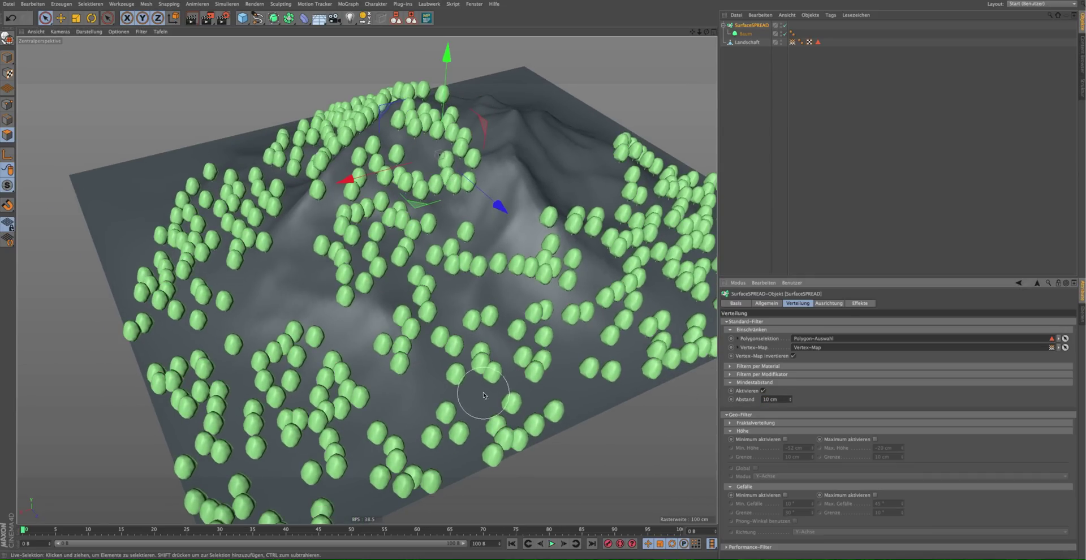
left_click(789, 399)
left_click_drag(706, 32, 571, 53)
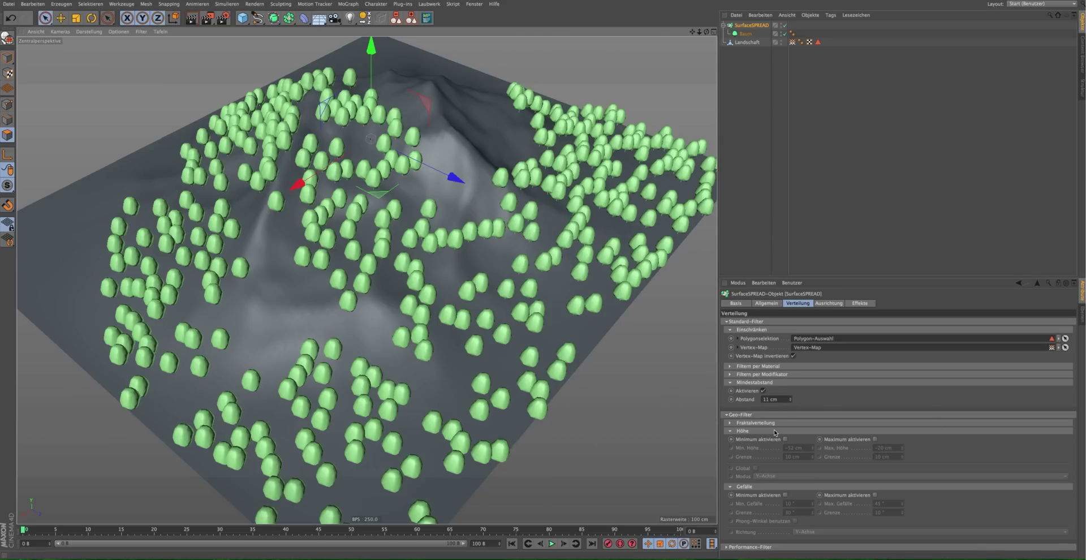
Enable both height limits, with minimum height -91 cm and maximum -15 cm.
left_click_drag(706, 31, 748, 185)
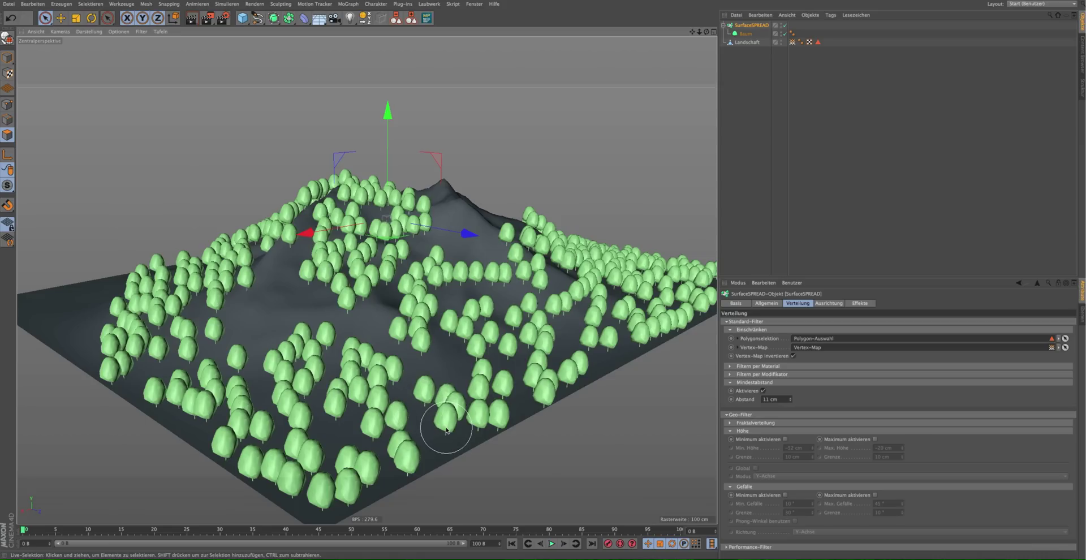
left_click(785, 439)
left_click(876, 439)
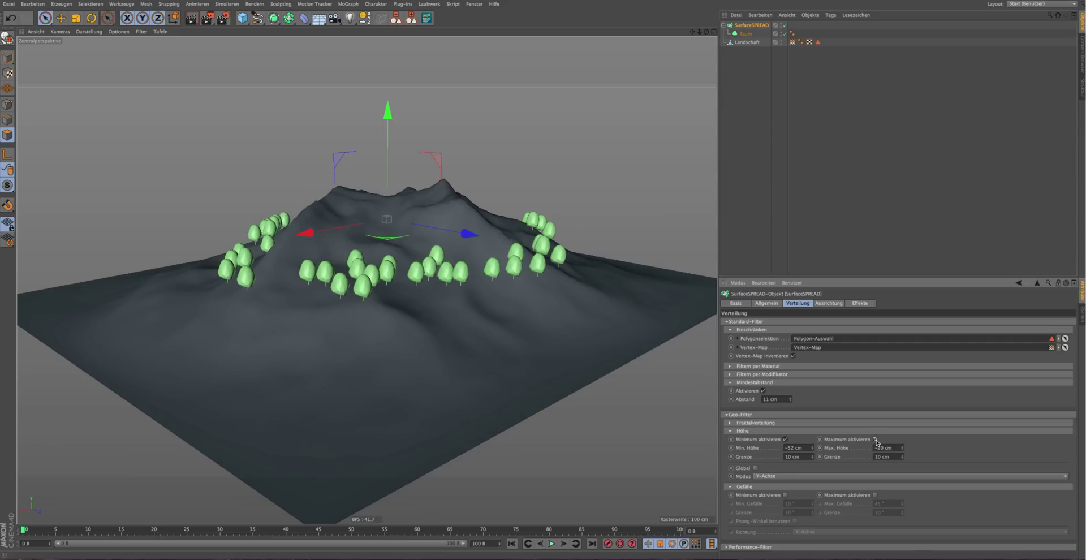
left_click_drag(812, 448, 812, 482)
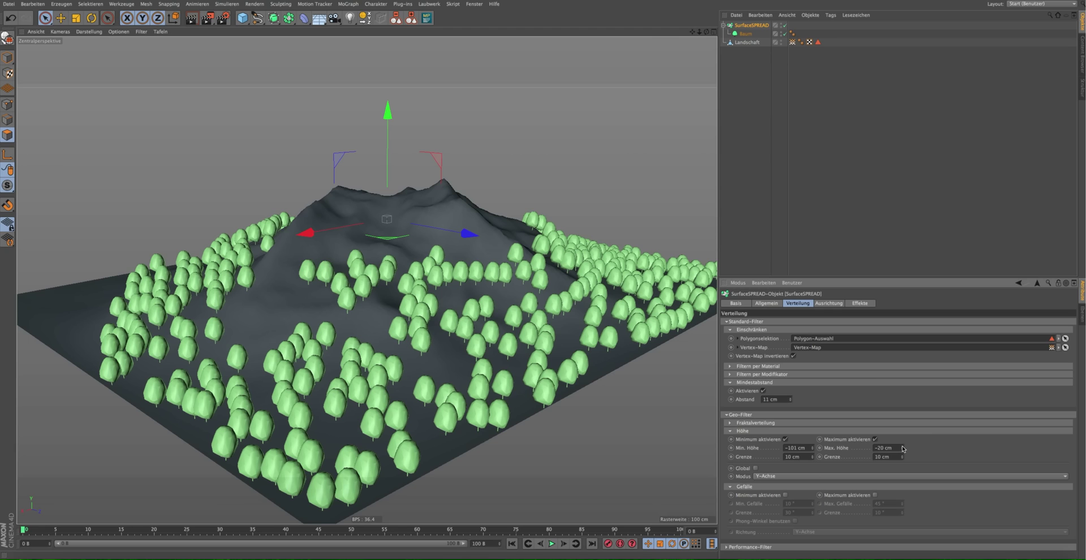
left_click_drag(902, 448, 903, 443)
Disable the minimum height limit and lower Max. Höhe to -29 cm, clearing the peak.
left_click_drag(706, 32, 656, 102)
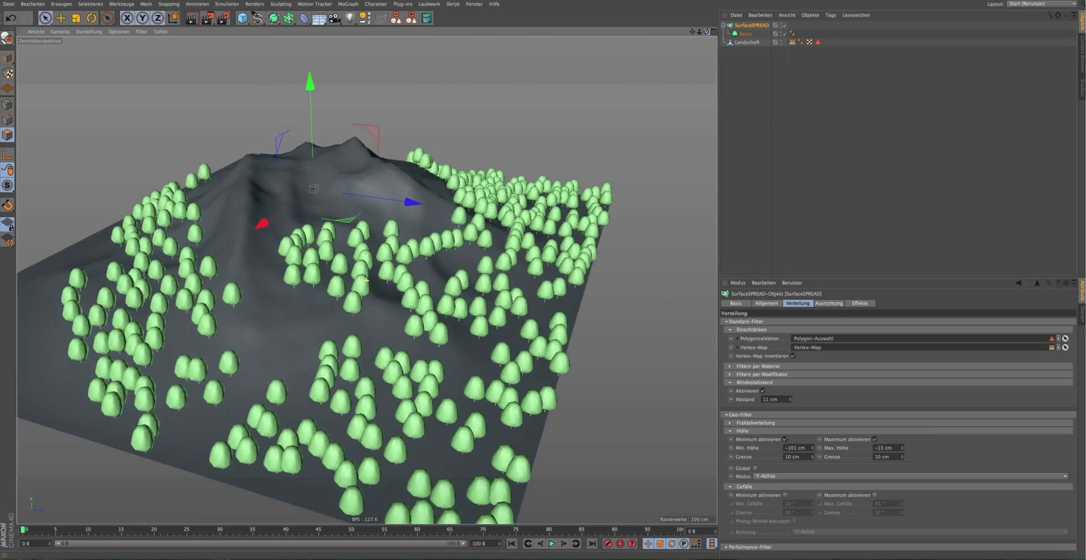
left_click(785, 440)
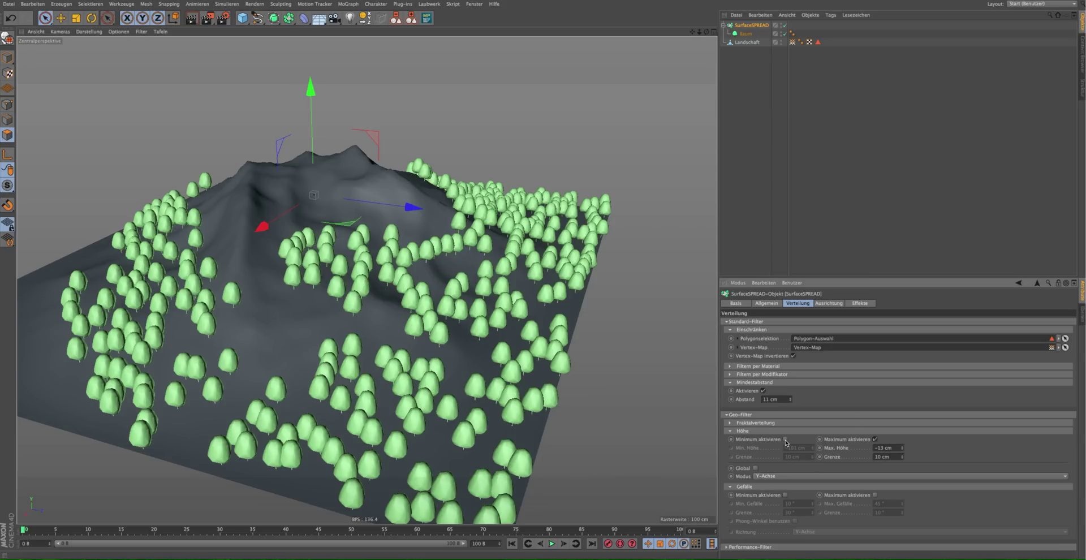
left_click(785, 439)
left_click(786, 440)
left_click(875, 439)
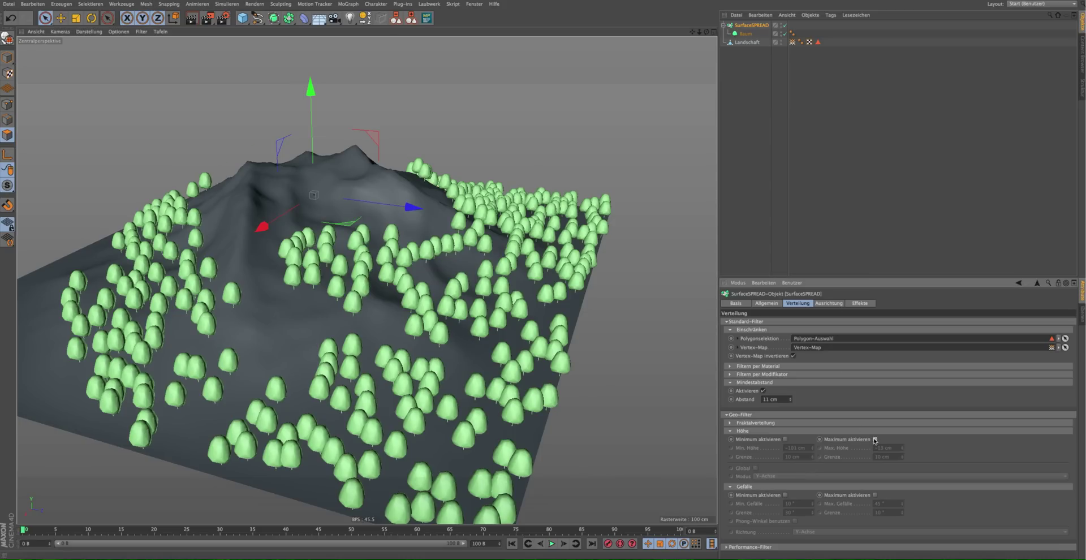
left_click(875, 439)
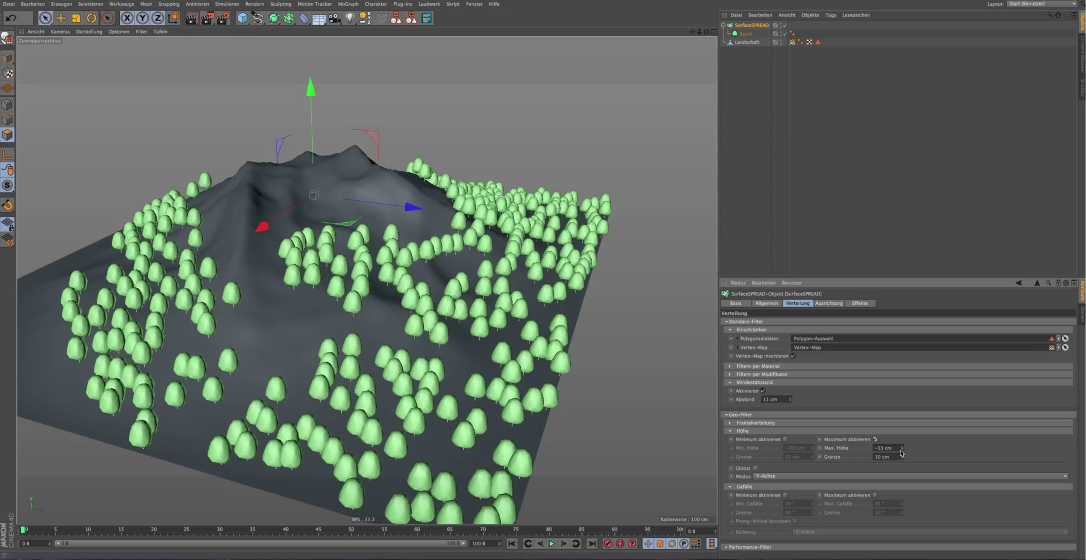
left_click_drag(903, 452, 902, 472)
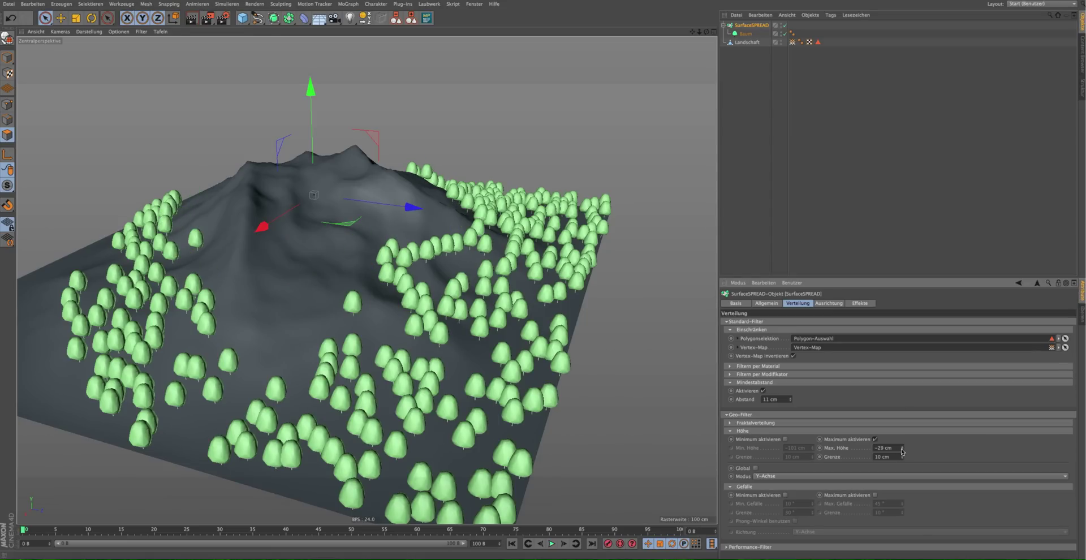
left_click_drag(707, 34, 367, 280)
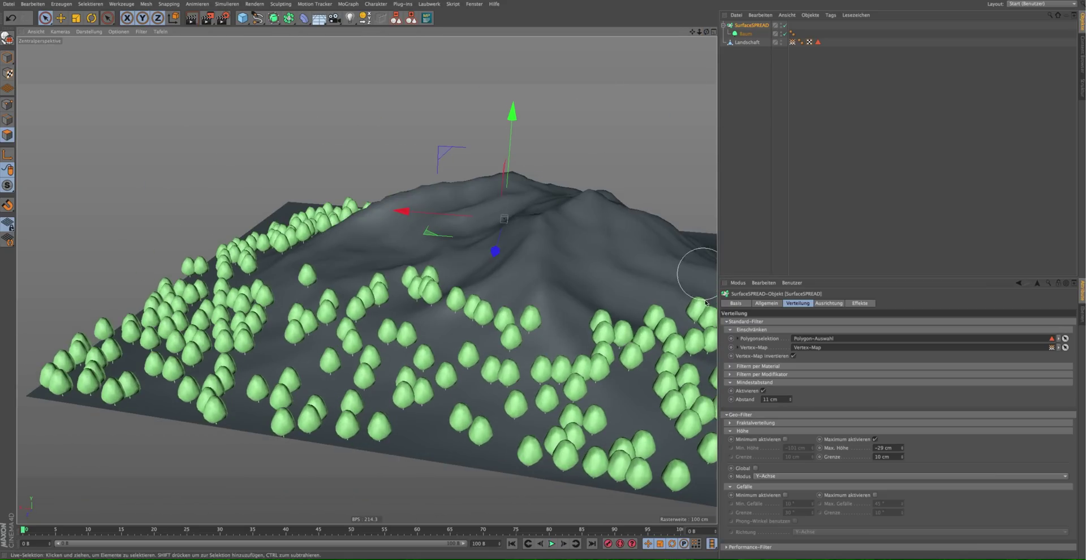
Apply Zufällige Ausrichtung rotation to the tree clones at 60 % strength in the Effekte tab.
left_click(829, 304)
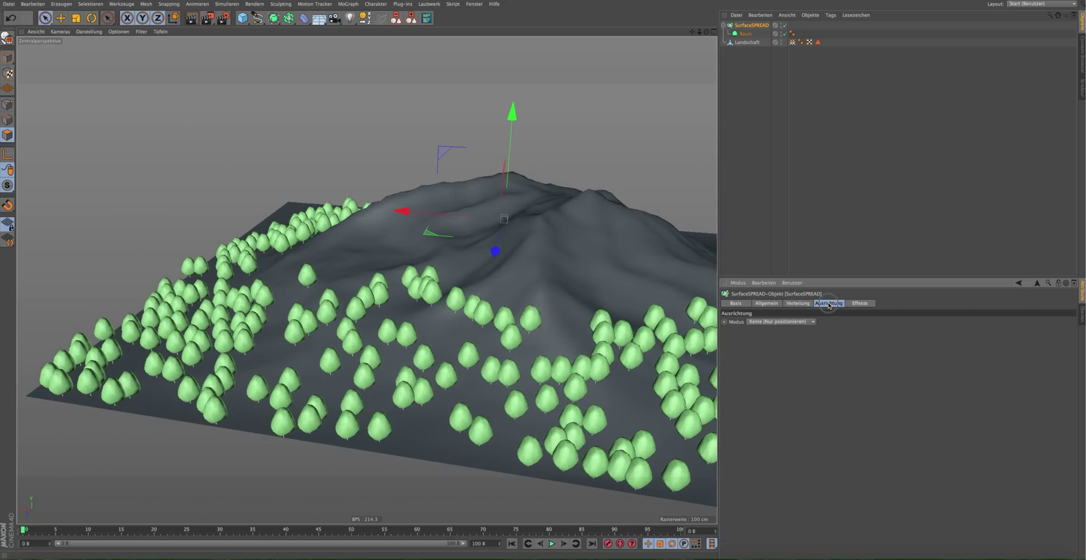
left_click(859, 304)
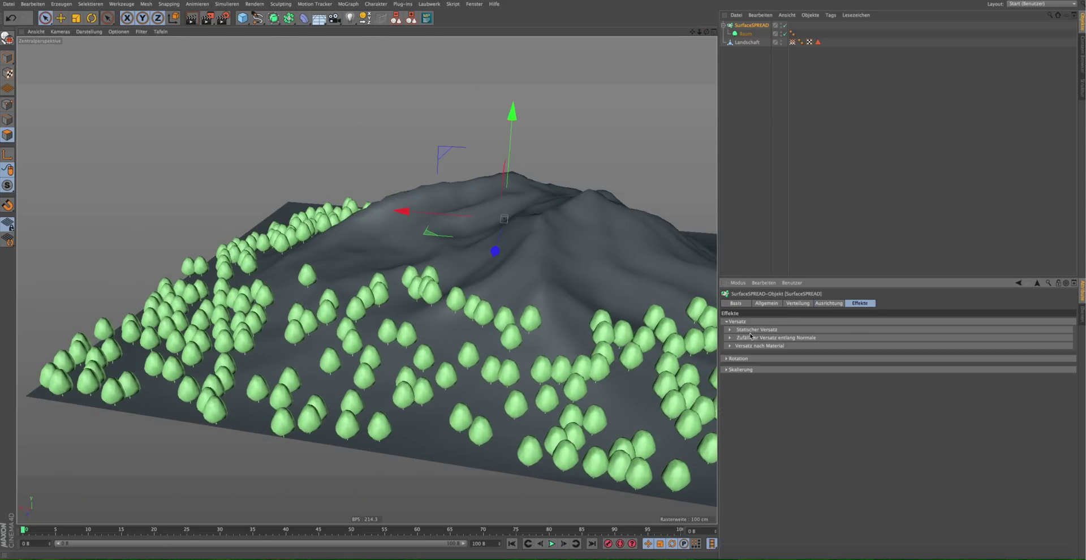
left_click(727, 359)
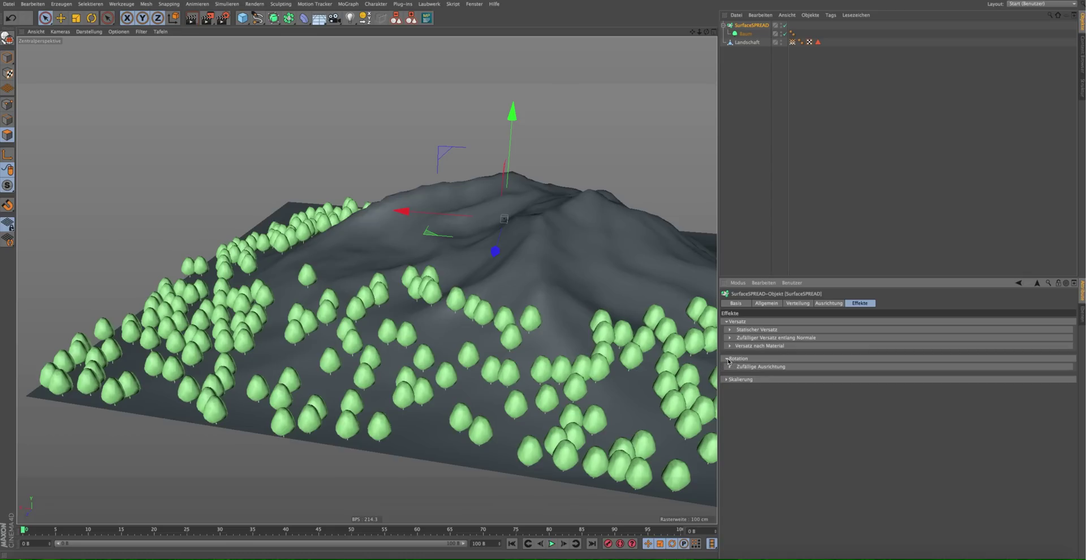
left_click(730, 367)
left_click_drag(791, 375, 910, 375)
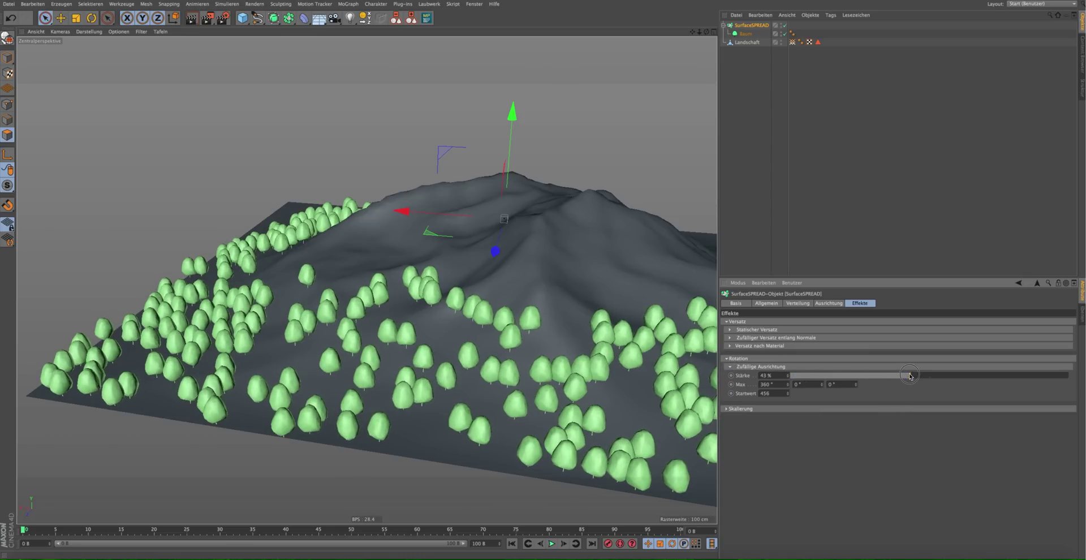
left_click_drag(910, 375, 958, 374)
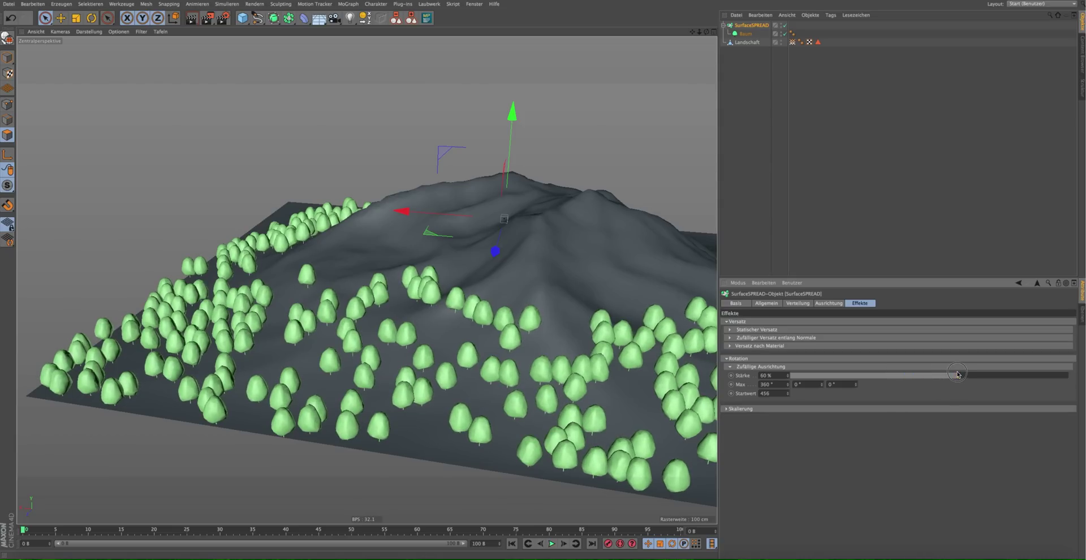
Look through the offset and scaling effect settings without changing them.
left_click(730, 330)
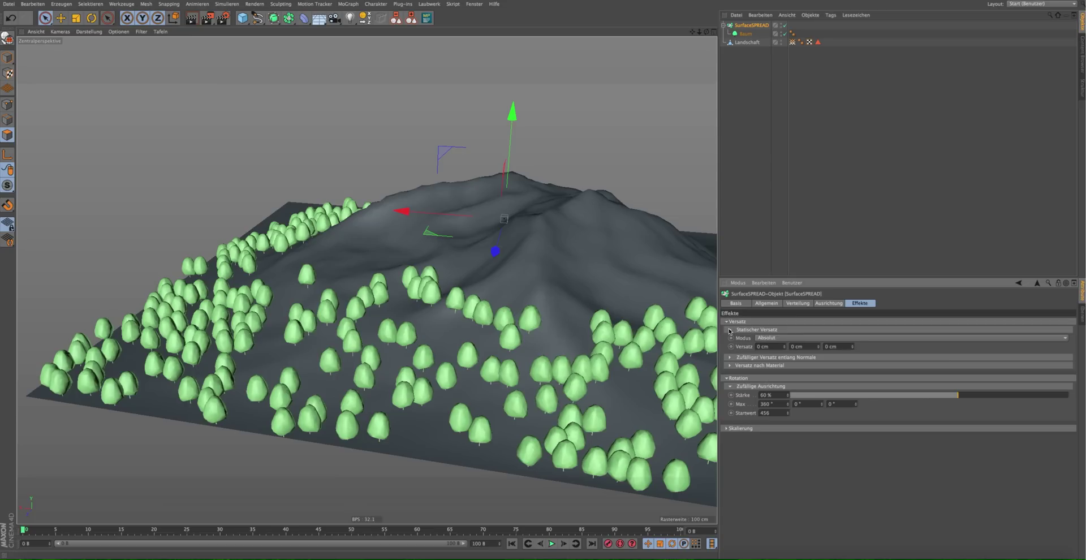
left_click(730, 358)
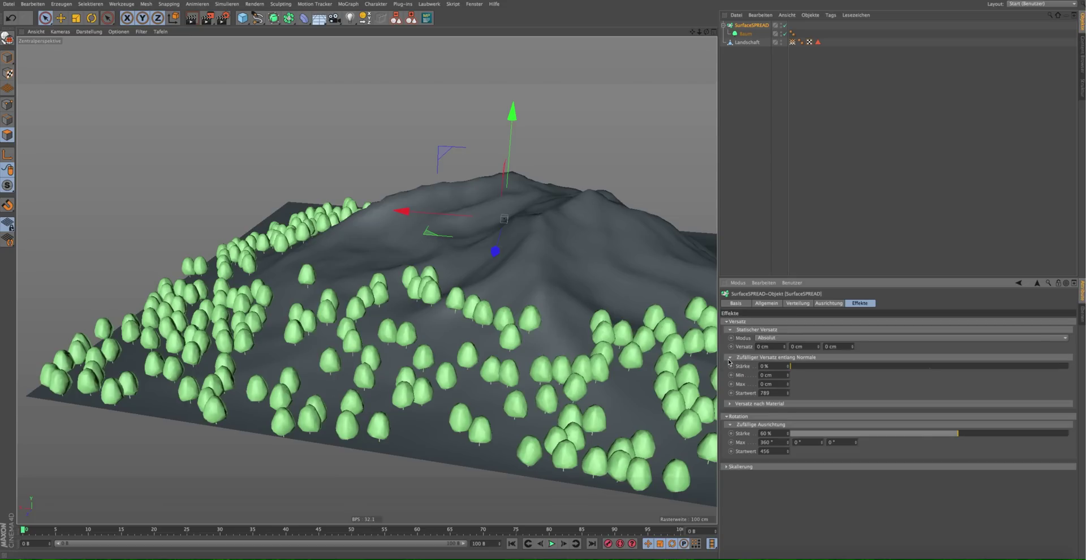
left_click(729, 358)
left_click(728, 428)
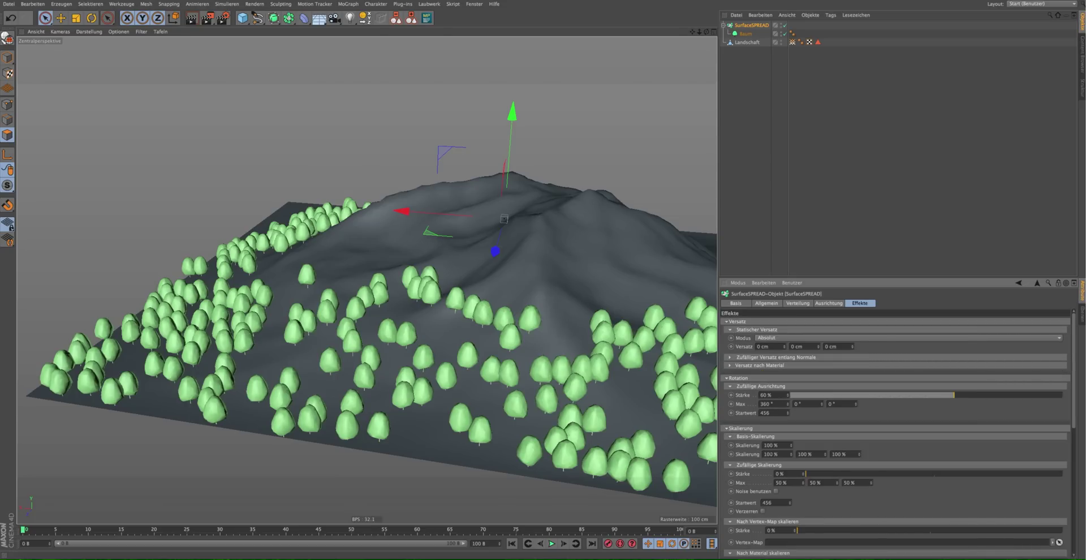
left_click(826, 304)
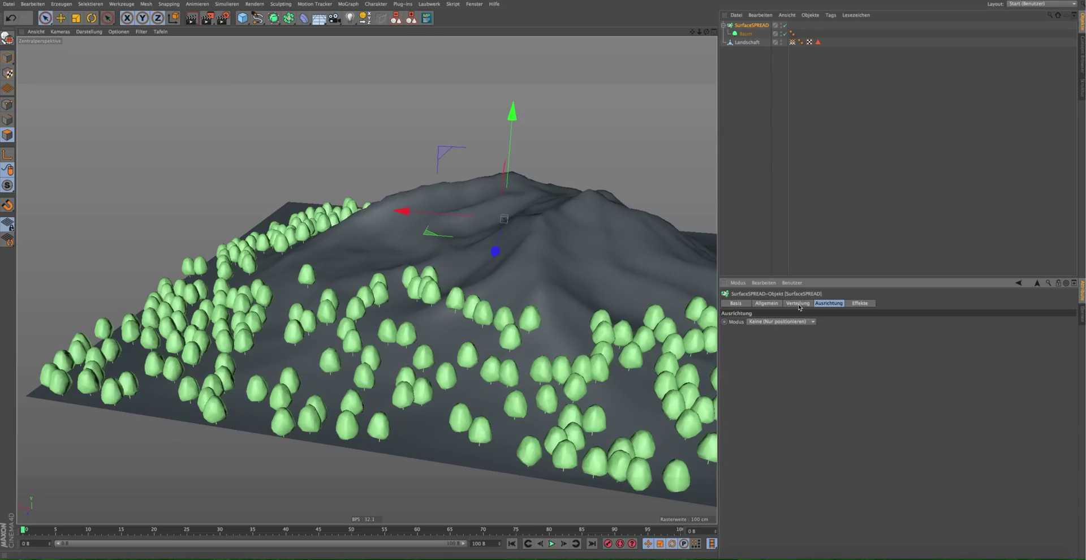
left_click(795, 304)
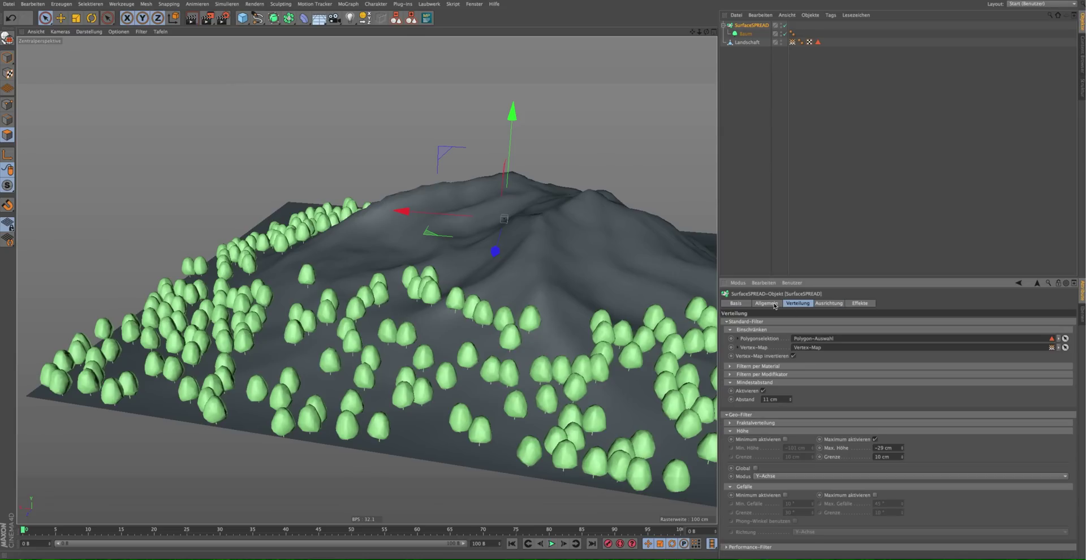
left_click(773, 305)
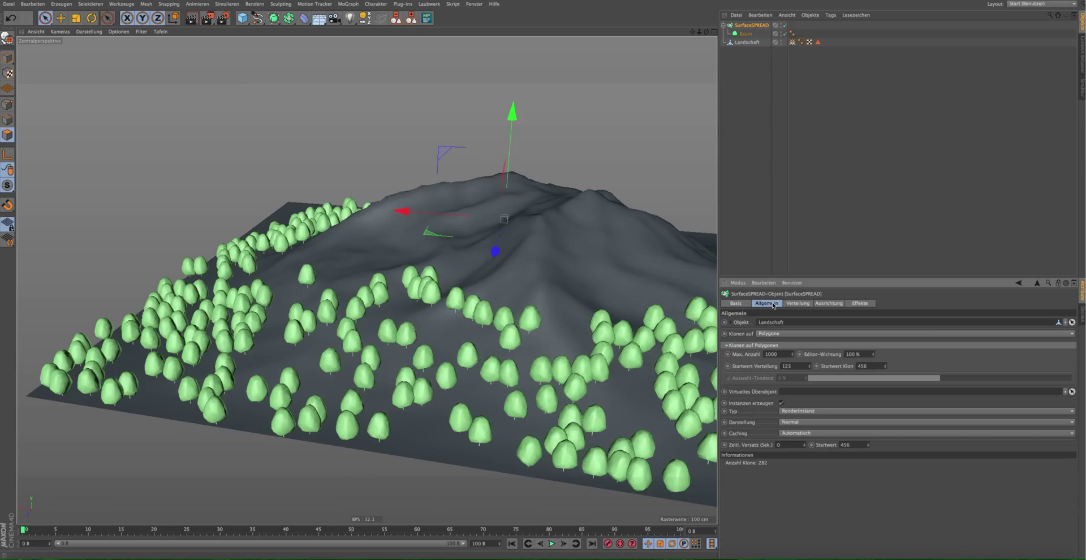
left_click_drag(706, 32, 366, 280)
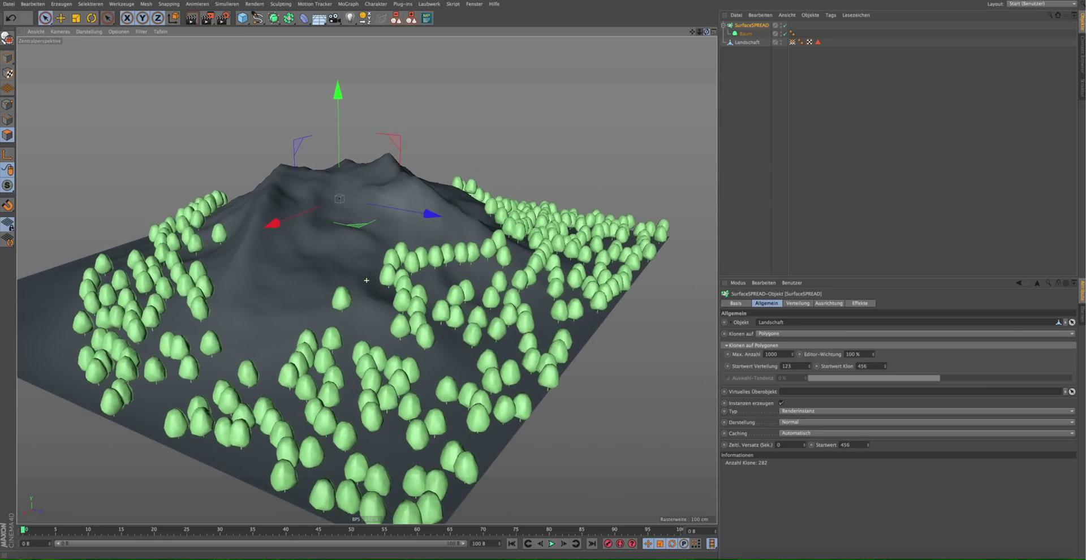
left_click_drag(366, 280, 366, 280)
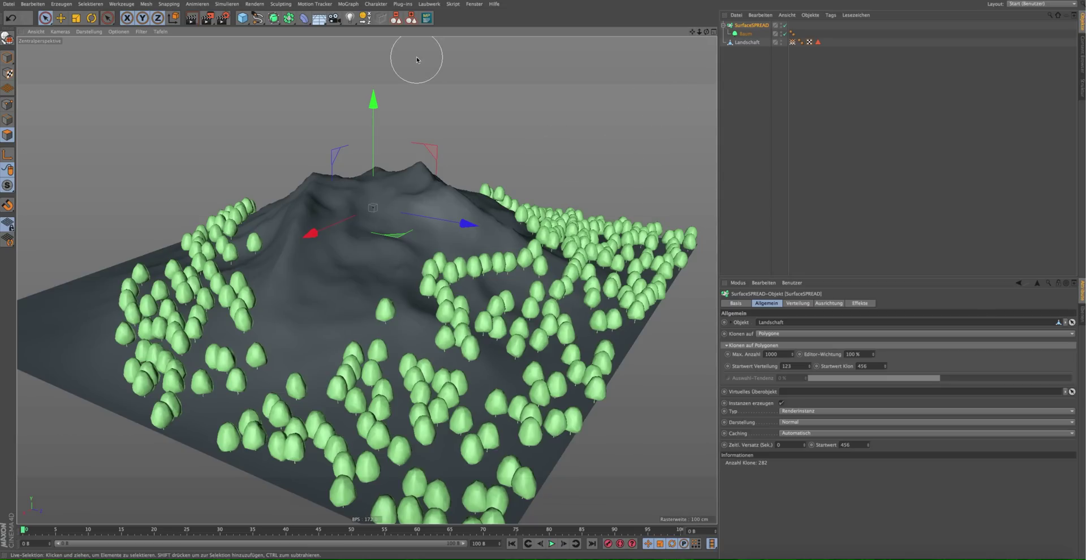
left_click(701, 96)
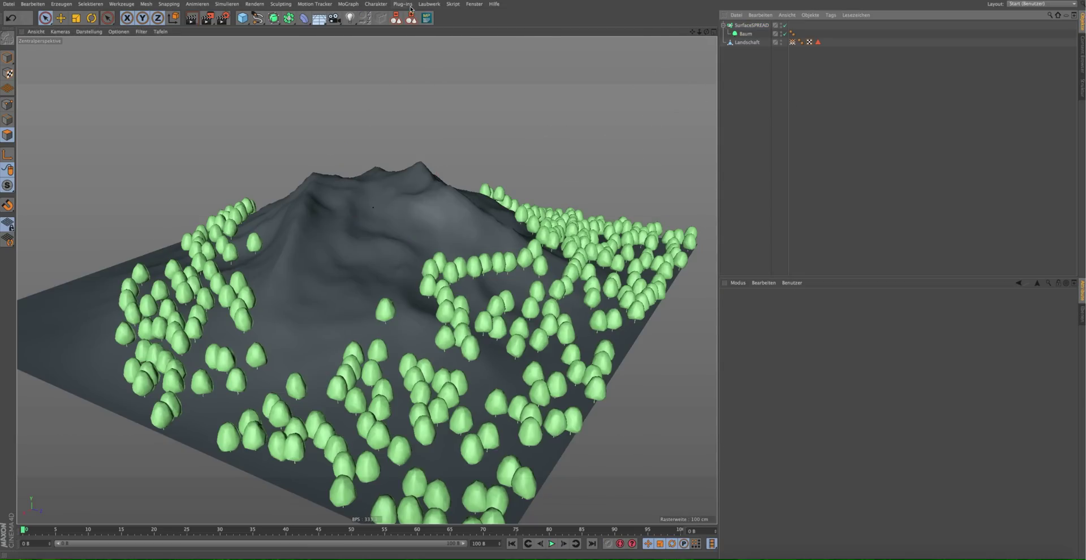